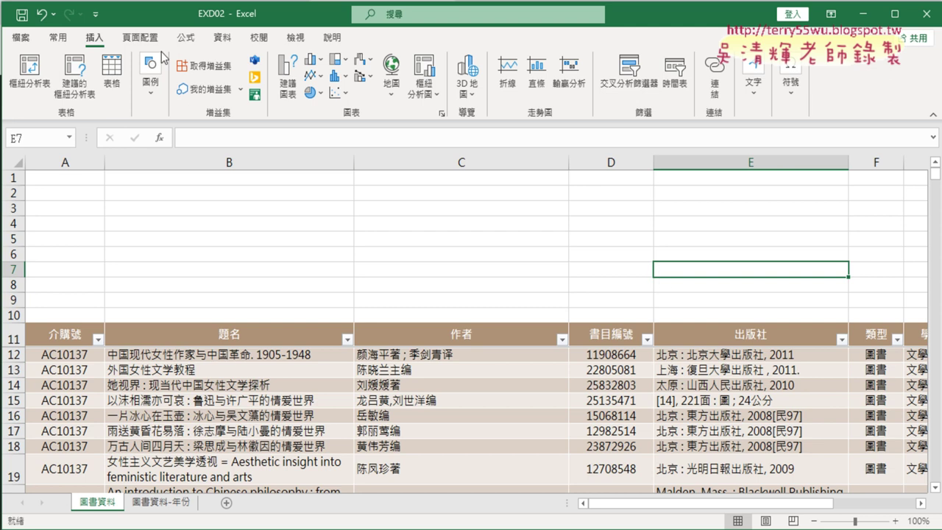
# Step: Point out the Slicer command on the Insert ribbon, then clear the annotation
pyautogui.click(638, 86)
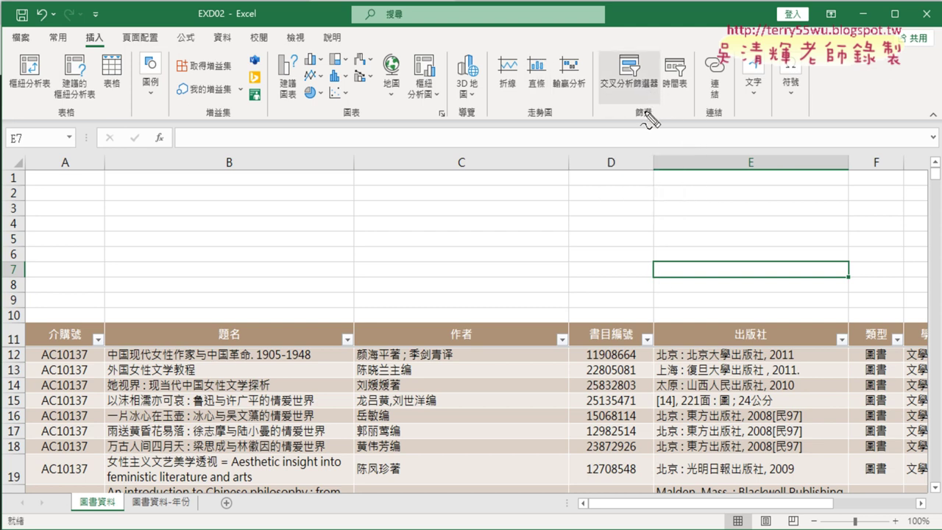
pyautogui.moveTo(639, 114); pyautogui.dragTo(642, 127)
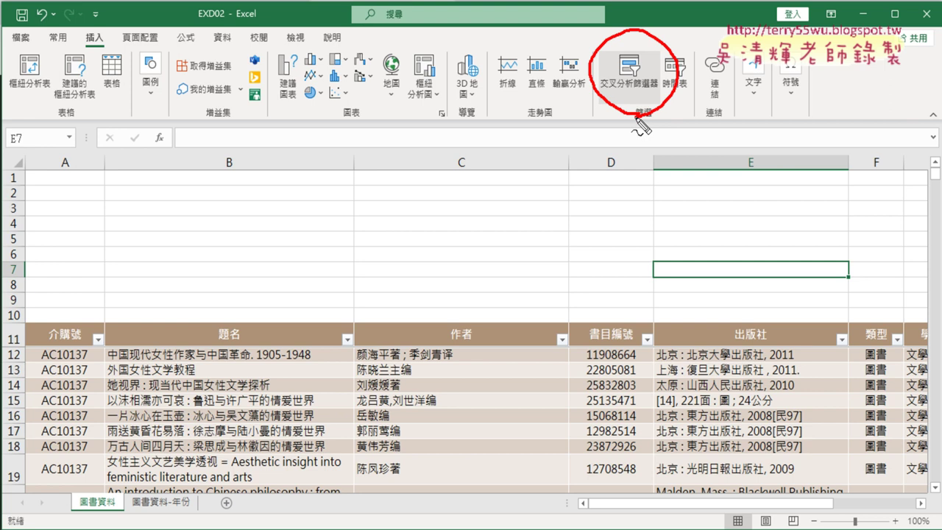
pyautogui.press('Escape')
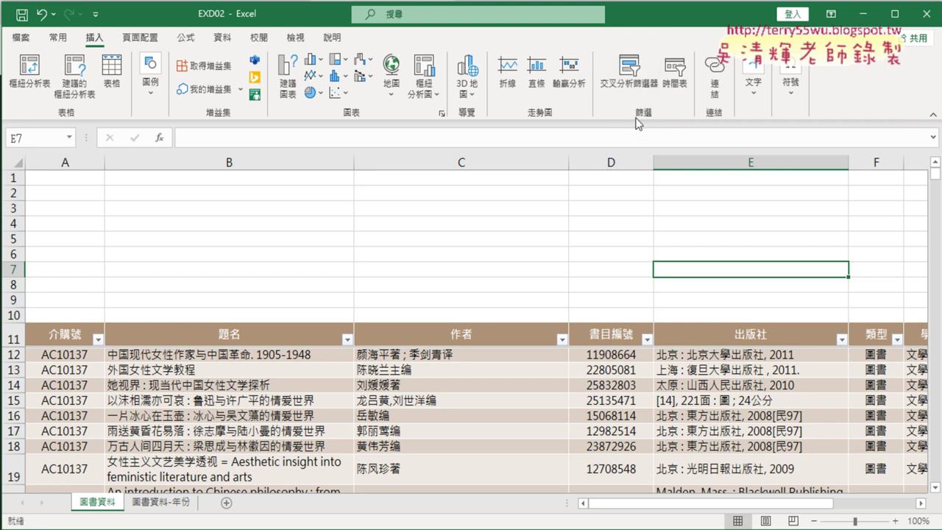
# Step: Inspect the 學院 and 系所 columns (G–H) and browse the 學院 values down the table
pyautogui.moveTo(707, 503); pyautogui.dragTo(805, 504)
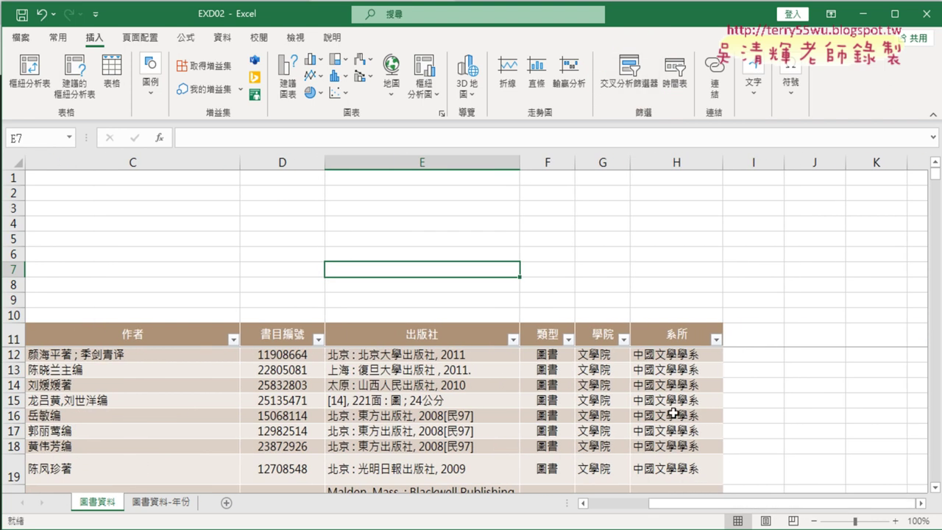
pyautogui.click(604, 335)
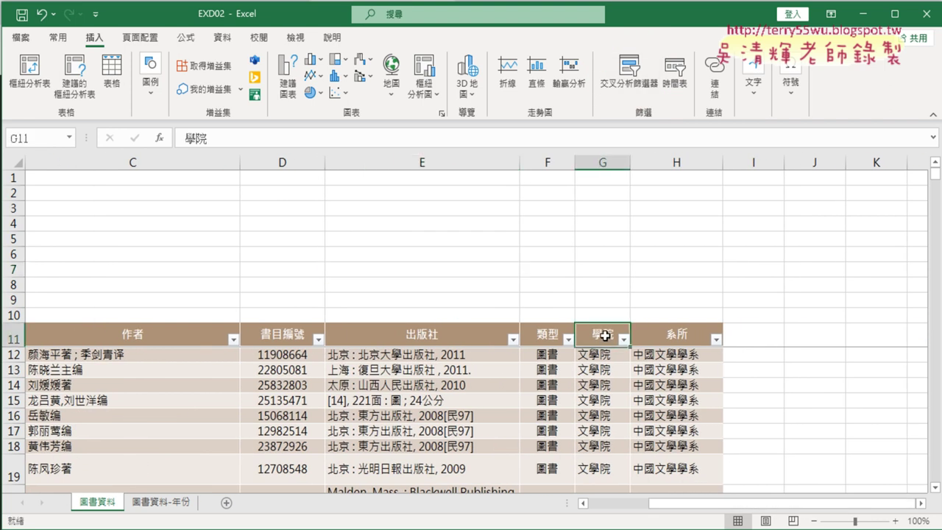
pyautogui.click(668, 331)
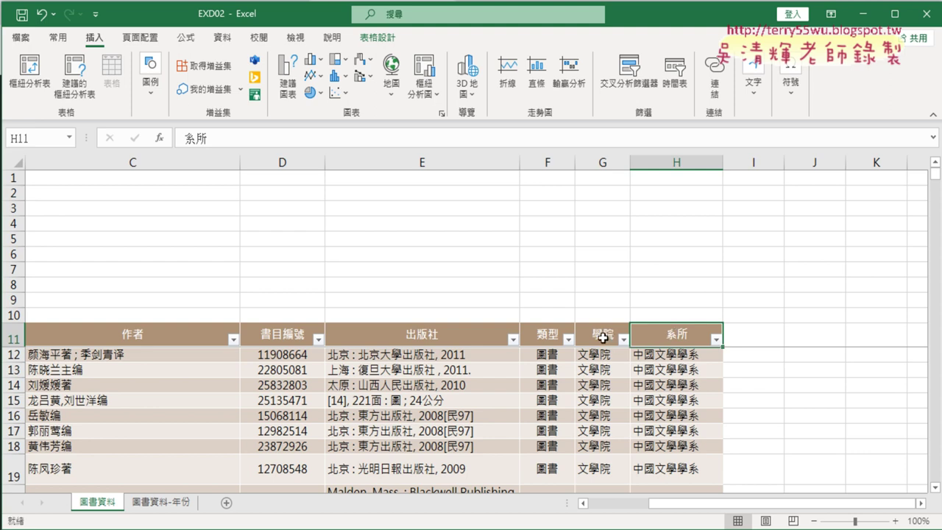
pyautogui.click(604, 163)
pyautogui.scroll(-4, 587, 375)
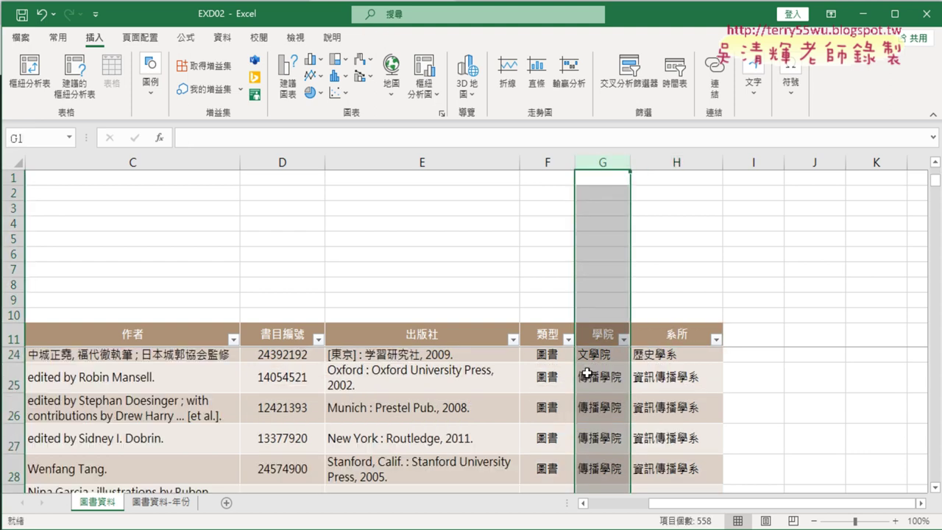
pyautogui.scroll(3, 597, 386)
pyautogui.scroll(-3, 600, 390)
pyautogui.scroll(-4, 600, 391)
pyautogui.scroll(-4, 599, 391)
pyautogui.scroll(-2, 599, 391)
pyautogui.scroll(-4, 600, 392)
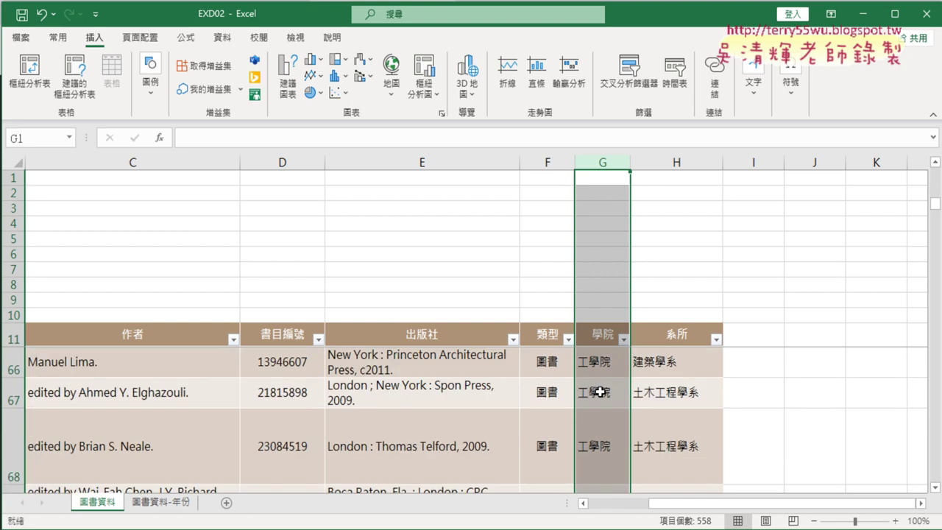
pyautogui.scroll(5, 599, 392)
pyautogui.scroll(6, 599, 392)
pyautogui.scroll(6, 600, 392)
pyautogui.scroll(1, 600, 392)
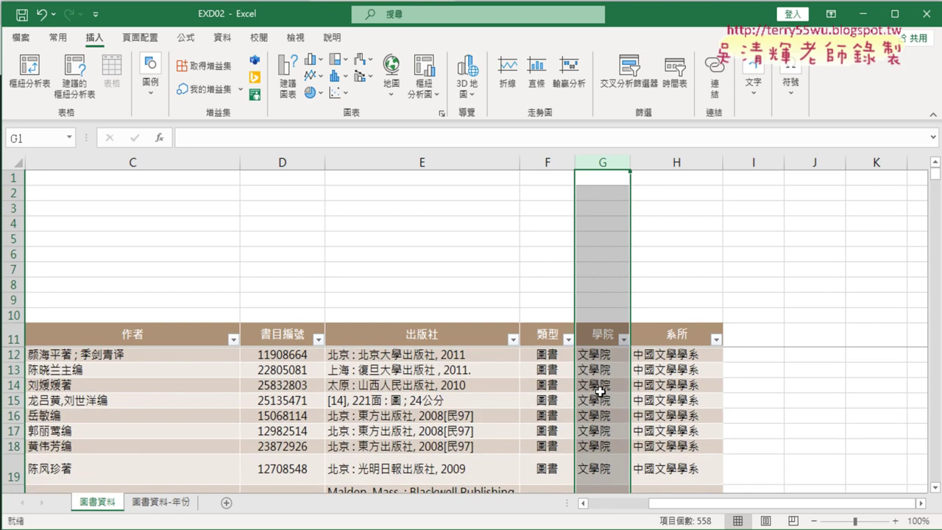
# Step: Select cell H12 in the table and bring up the exam question PDF
pyautogui.moveTo(684, 504)
pyautogui.mouseDown()
pyautogui.moveTo(625, 503)
pyautogui.moveTo(658, 503)
pyautogui.mouseUp()
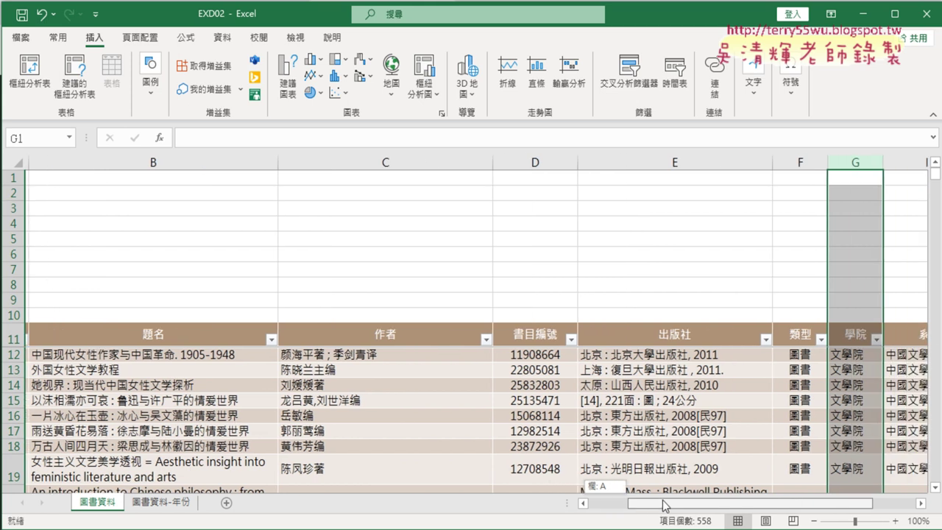
pyautogui.click(686, 358)
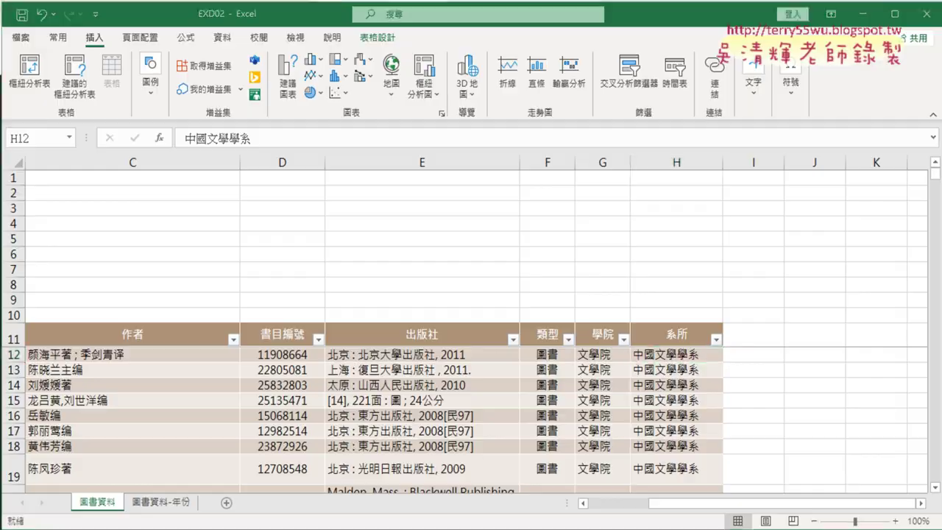
pyautogui.hotkey('alt', 'Tab')
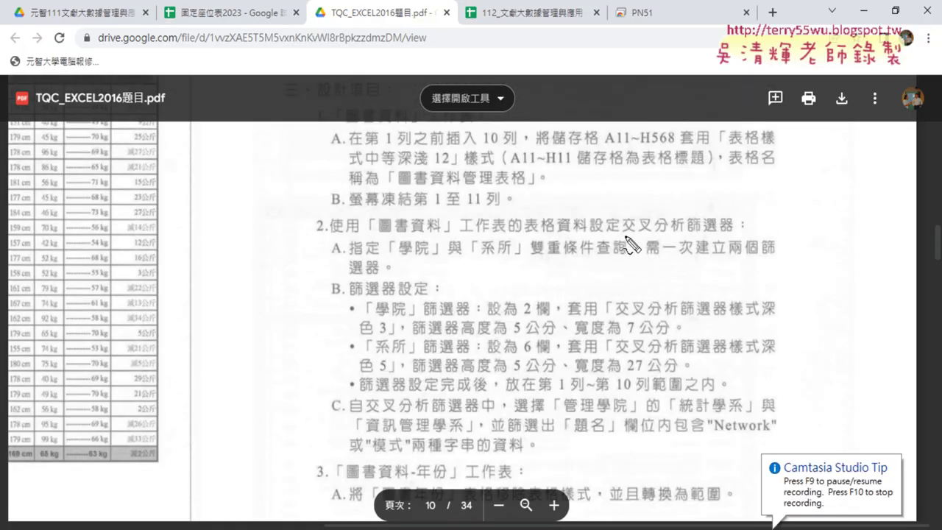
# Step: Mark the 學院 and 系所 slicer fields and their 2- and 6-column requirements
pyautogui.moveTo(622, 237); pyautogui.dragTo(727, 234)
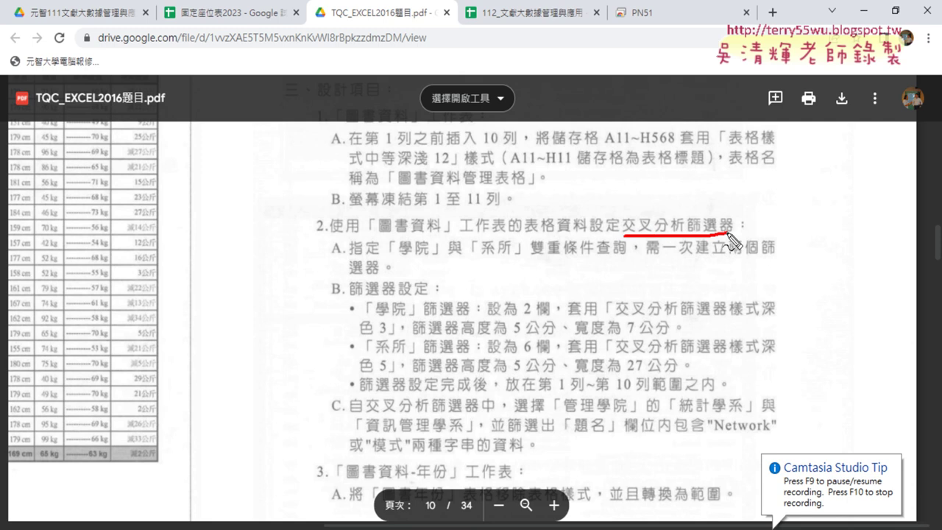
pyautogui.moveTo(416, 264)
pyautogui.mouseDown()
pyautogui.moveTo(445, 236)
pyautogui.moveTo(421, 269)
pyautogui.mouseUp()
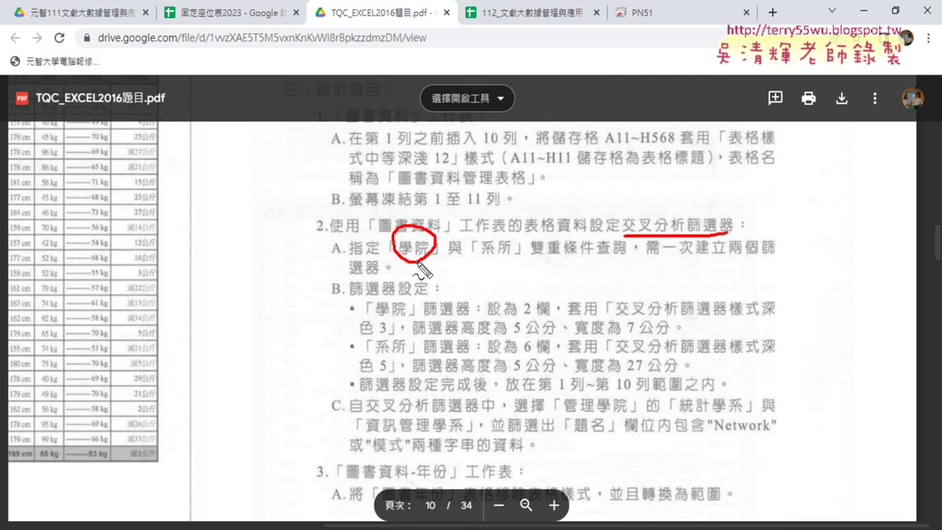
pyautogui.moveTo(515, 261)
pyautogui.mouseDown()
pyautogui.moveTo(471, 257)
pyautogui.moveTo(613, 259)
pyautogui.mouseUp()
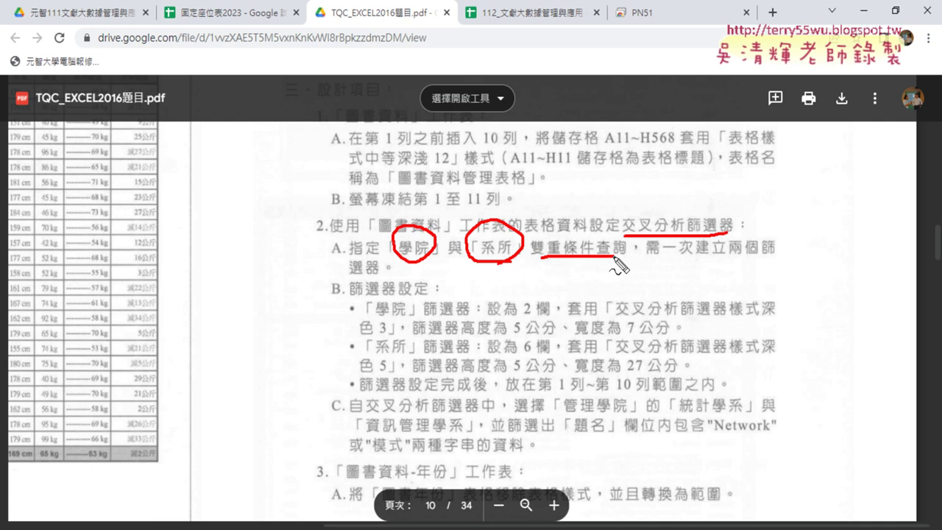
pyautogui.moveTo(375, 315); pyautogui.dragTo(406, 311)
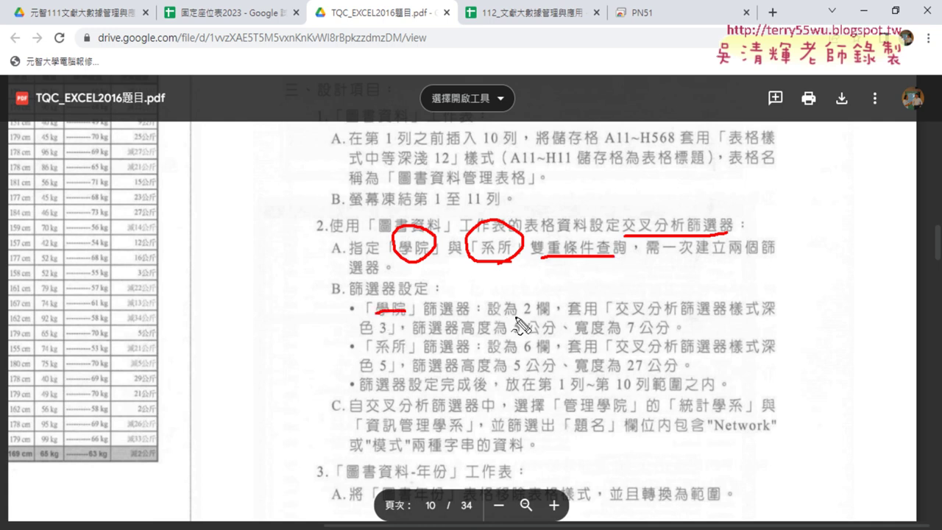
pyautogui.moveTo(518, 314); pyautogui.dragTo(544, 312)
pyautogui.moveTo(523, 354); pyautogui.dragTo(548, 352)
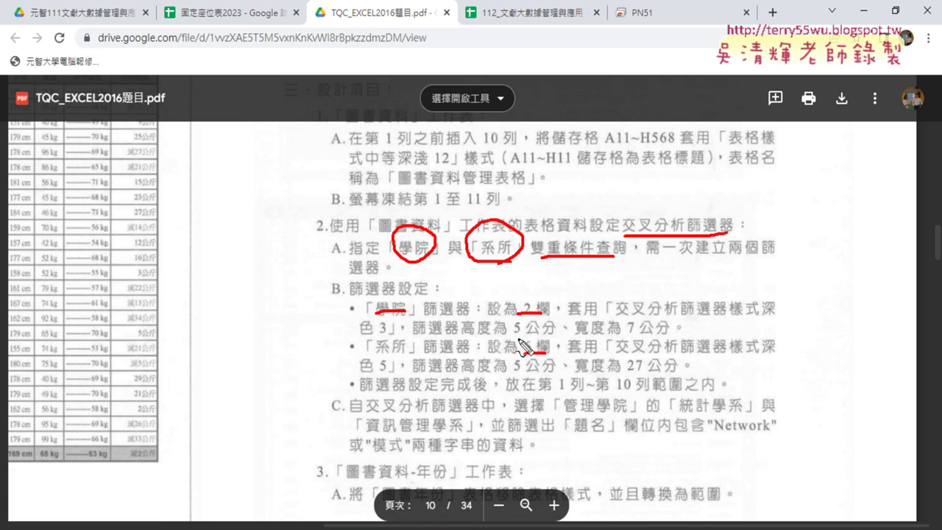
pyautogui.moveTo(517, 341); pyautogui.dragTo(523, 337)
pyautogui.moveTo(622, 336); pyautogui.dragTo(634, 333)
# Step: Mark the style 3/5, 7 cm, 5 cm, 27 cm and rows 1–10 rules, then clear the ink
pyautogui.moveTo(378, 340); pyautogui.dragTo(388, 336)
pyautogui.moveTo(381, 372); pyautogui.dragTo(401, 370)
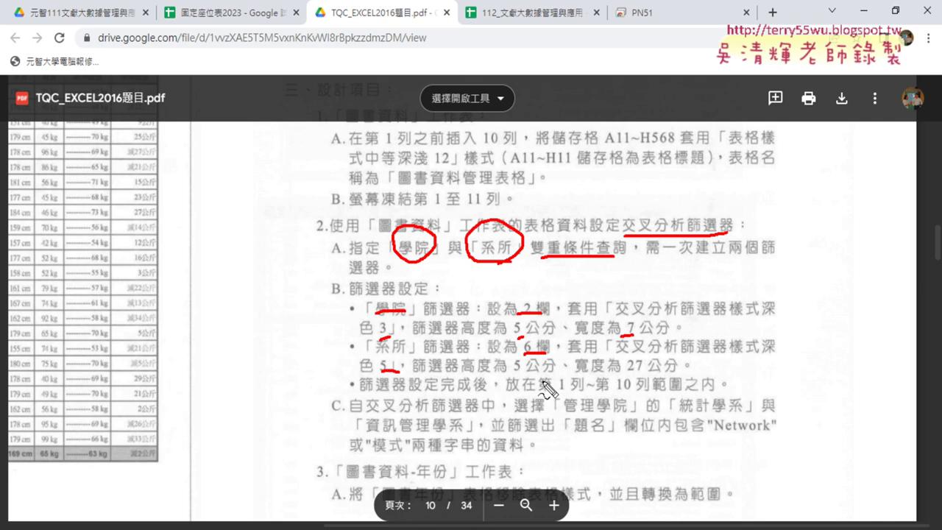
pyautogui.moveTo(512, 372); pyautogui.dragTo(515, 376)
pyautogui.moveTo(620, 373); pyautogui.dragTo(639, 371)
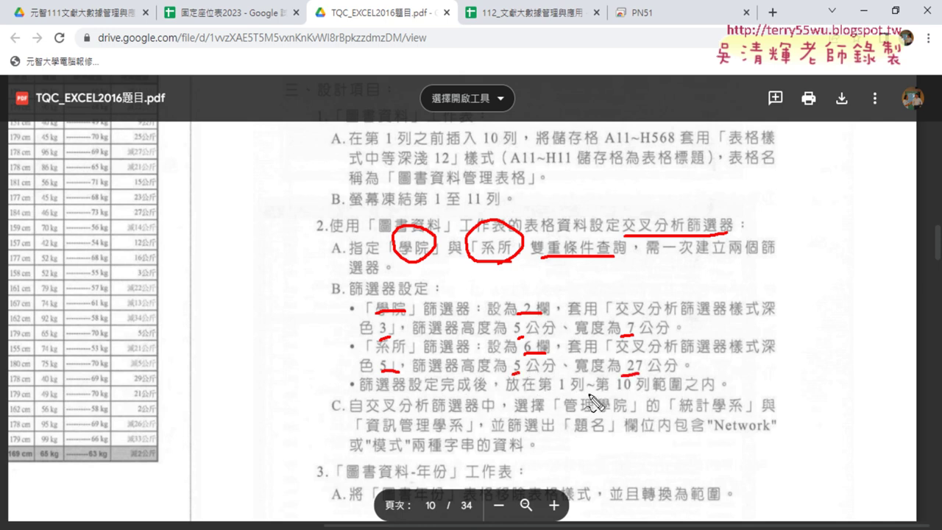
pyautogui.moveTo(538, 395); pyautogui.dragTo(713, 391)
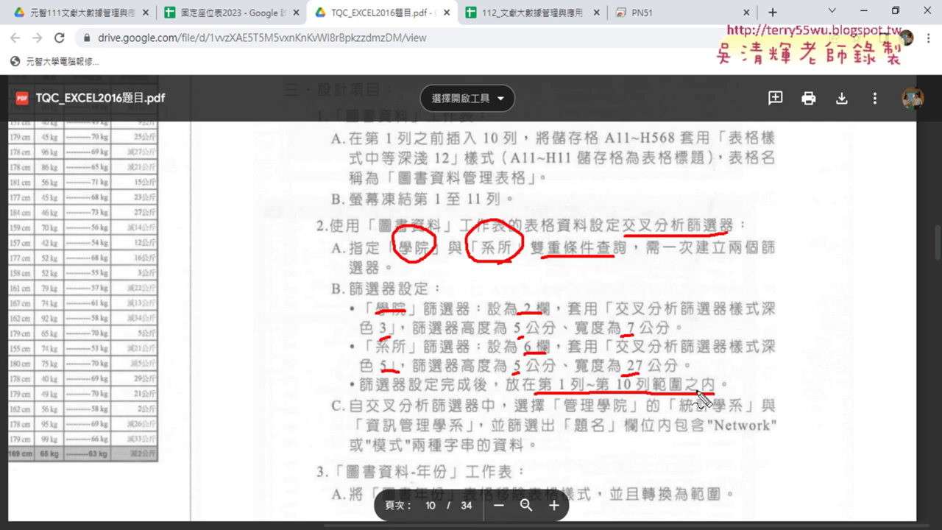
pyautogui.press('Escape')
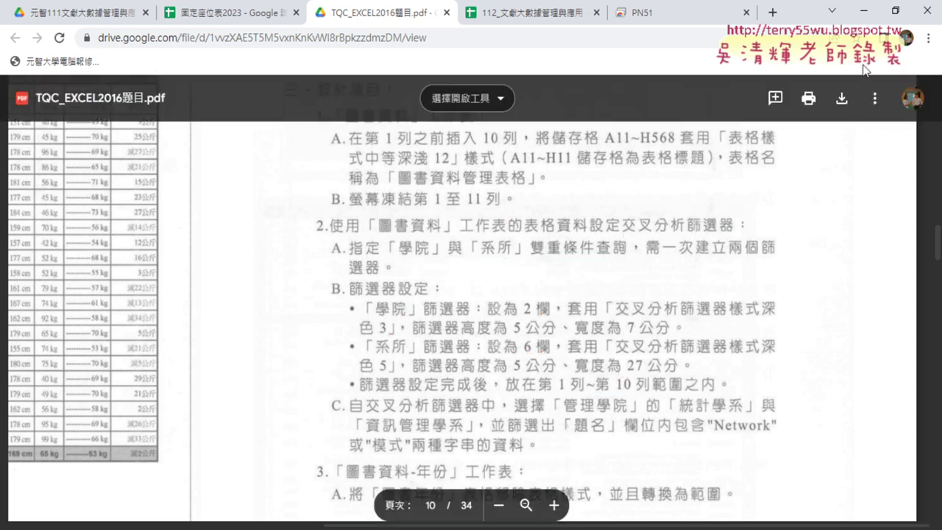
pyautogui.click(863, 12)
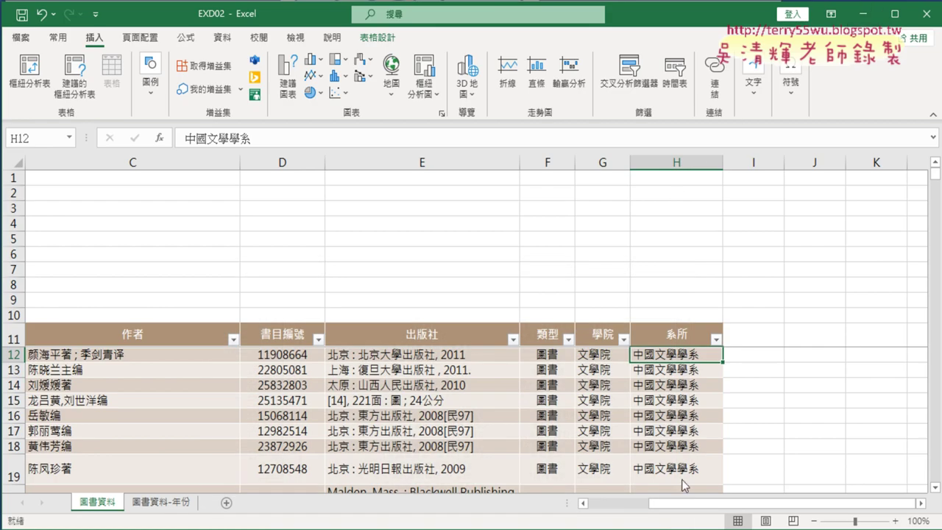
# Step: Insert slicers for the 學院 and 系所 fields of the book table
pyautogui.moveTo(701, 504); pyautogui.dragTo(641, 503)
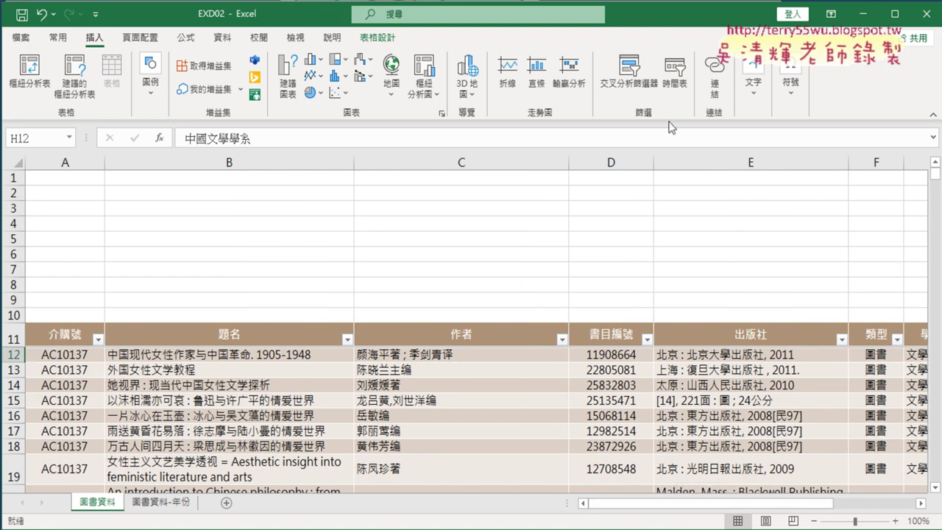
pyautogui.click(633, 81)
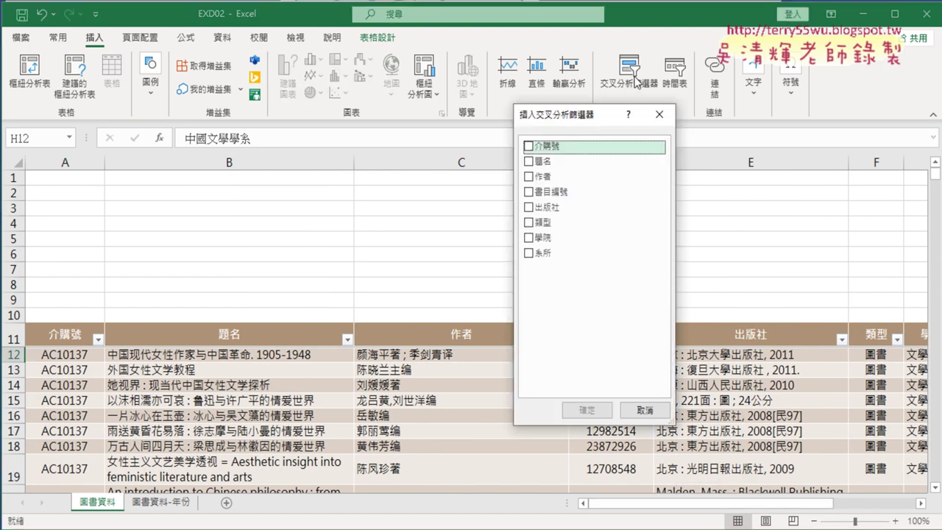
pyautogui.click(529, 237)
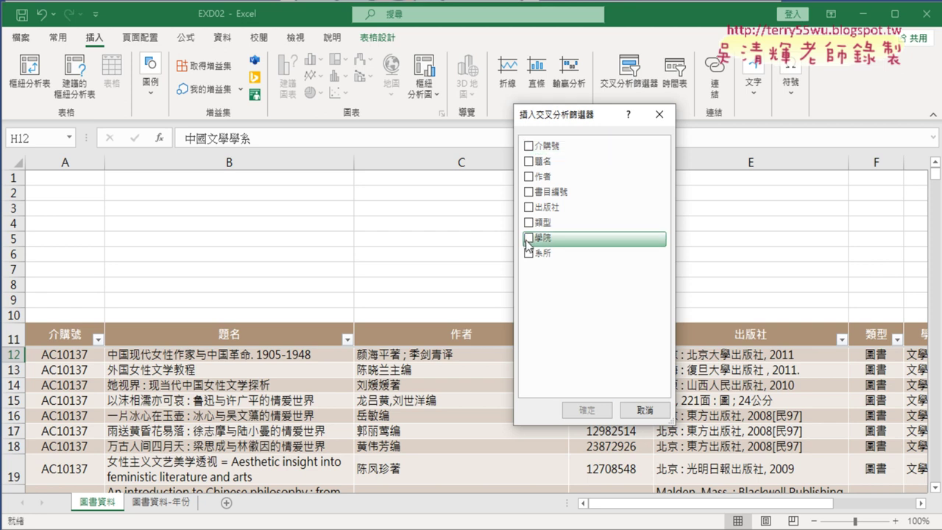
pyautogui.click(528, 254)
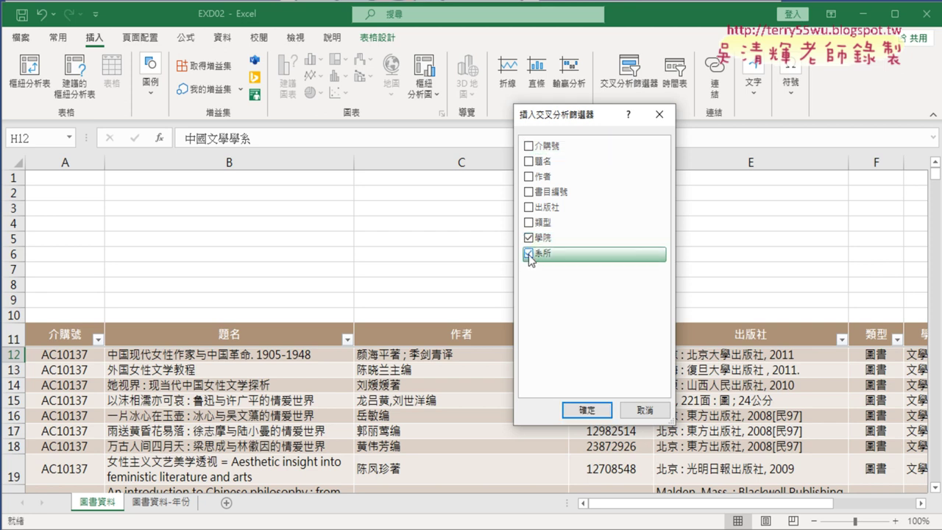
pyautogui.click(581, 410)
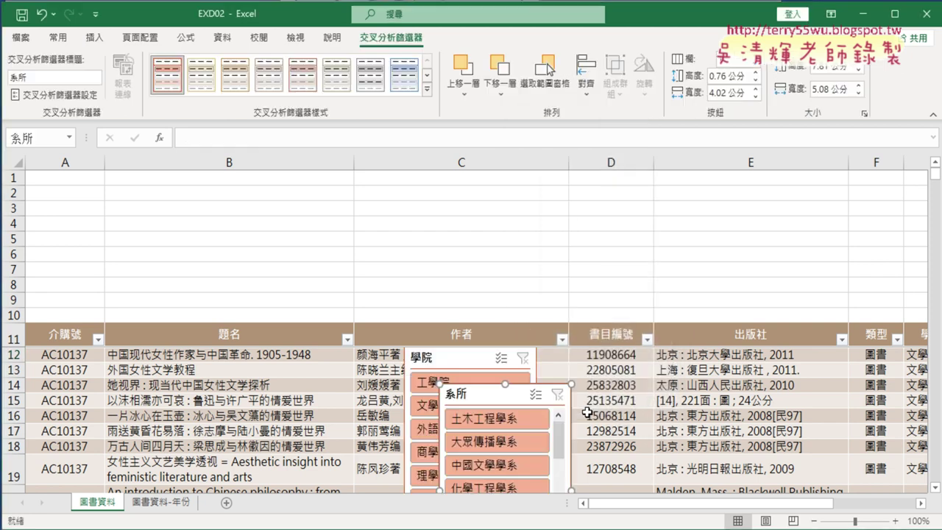
# Step: Drag the 學院 and 系所 slicers into the empty rows above the table header
pyautogui.moveTo(379, 356); pyautogui.dragTo(377, 288)
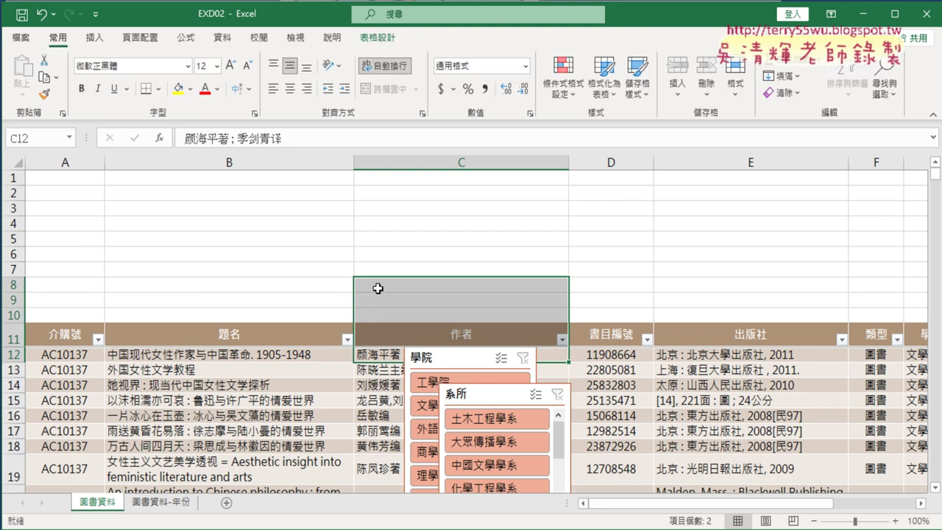
pyautogui.moveTo(447, 356)
pyautogui.mouseDown()
pyautogui.moveTo(321, 259)
pyautogui.moveTo(106, 189)
pyautogui.mouseUp()
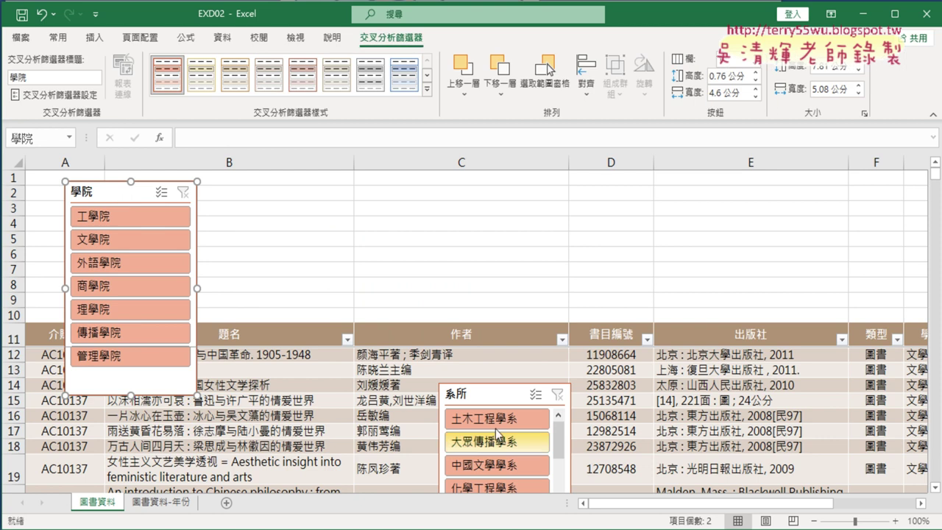
pyautogui.moveTo(498, 398); pyautogui.dragTo(587, 201)
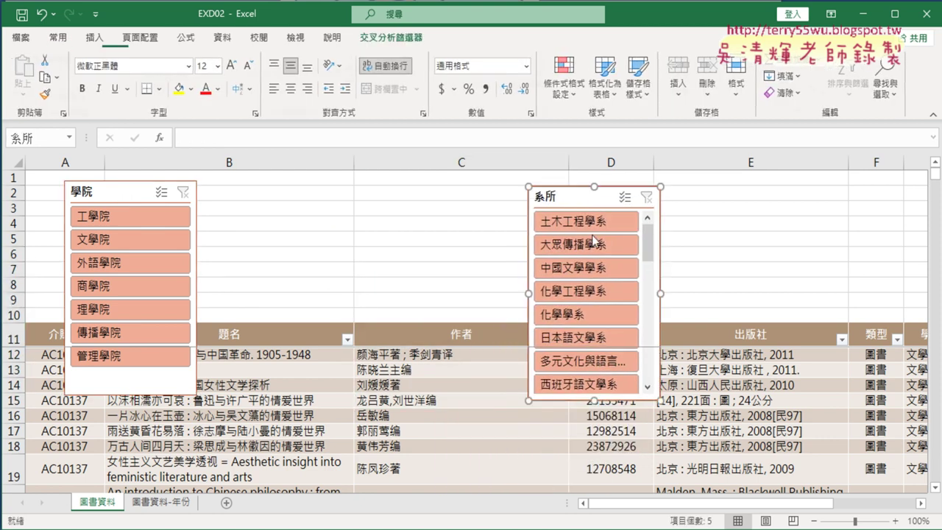
pyautogui.moveTo(812, 505)
pyautogui.mouseDown()
pyautogui.moveTo(883, 506)
pyautogui.moveTo(853, 506)
pyautogui.mouseUp()
# Step: Reposition the 學院 slicer, filter to 工學院, clear it, then filter to 管理學院
pyautogui.moveTo(338, 262)
pyautogui.mouseDown()
pyautogui.moveTo(46, 188)
pyautogui.moveTo(333, 194)
pyautogui.mouseUp()
pyautogui.click(46, 188)
pyautogui.click(322, 214)
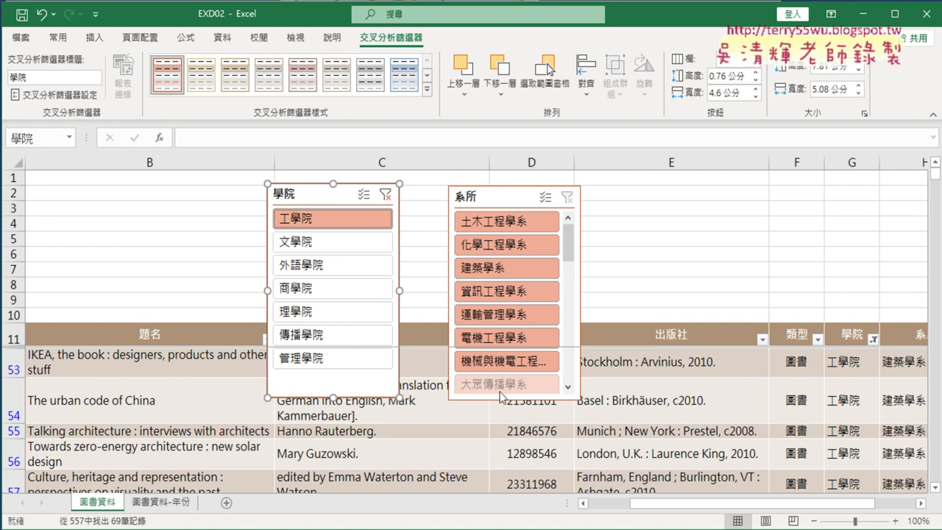
pyautogui.click(385, 194)
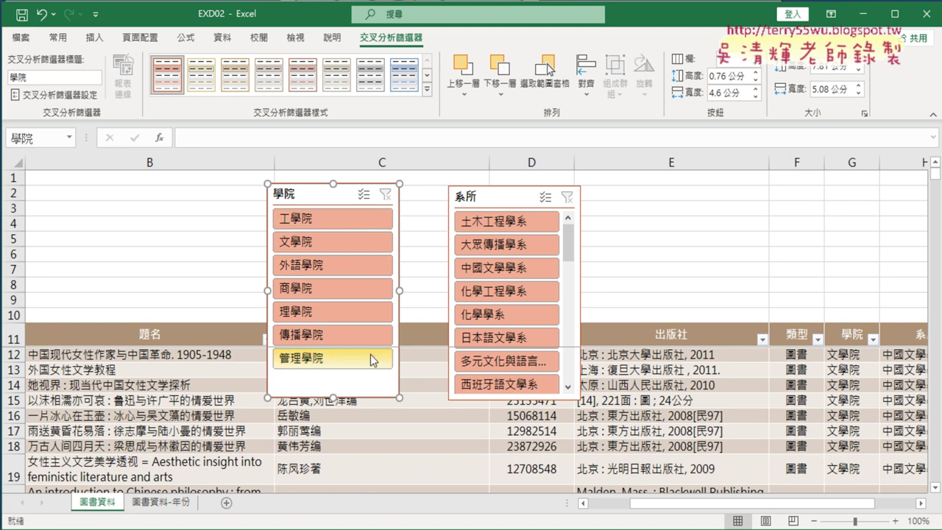
pyautogui.click(313, 362)
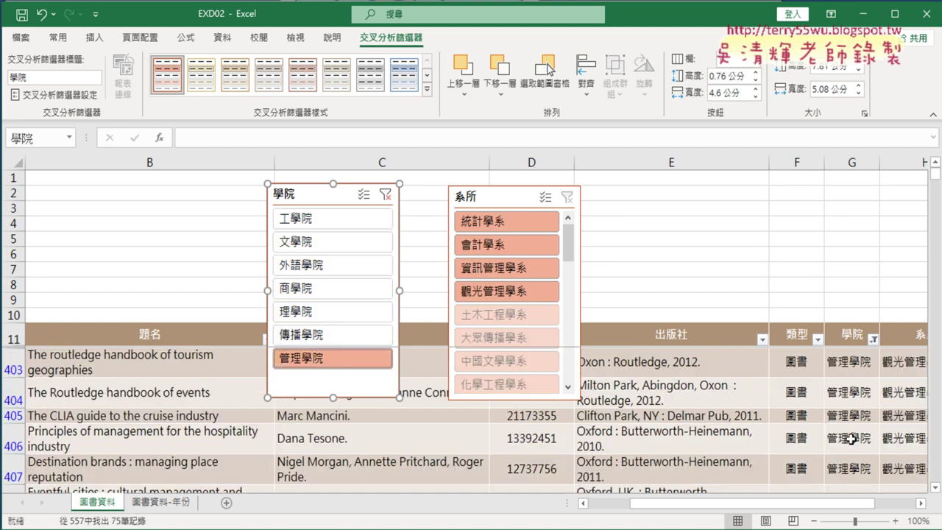
pyautogui.click(836, 412)
# Step: Clear the college filter and show only 文學院 records
pyautogui.scroll(-5, 837, 409)
pyautogui.scroll(-3, 836, 410)
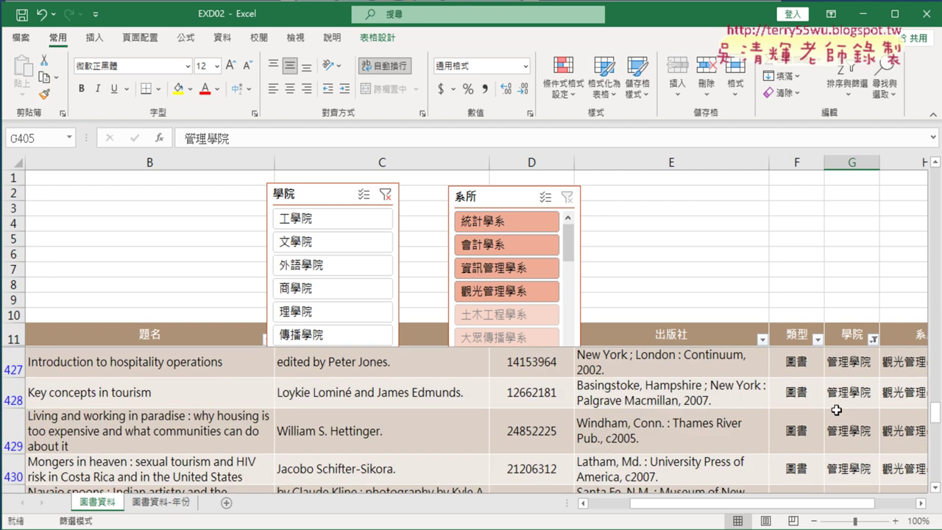
pyautogui.scroll(1, 836, 410)
pyautogui.scroll(7, 837, 410)
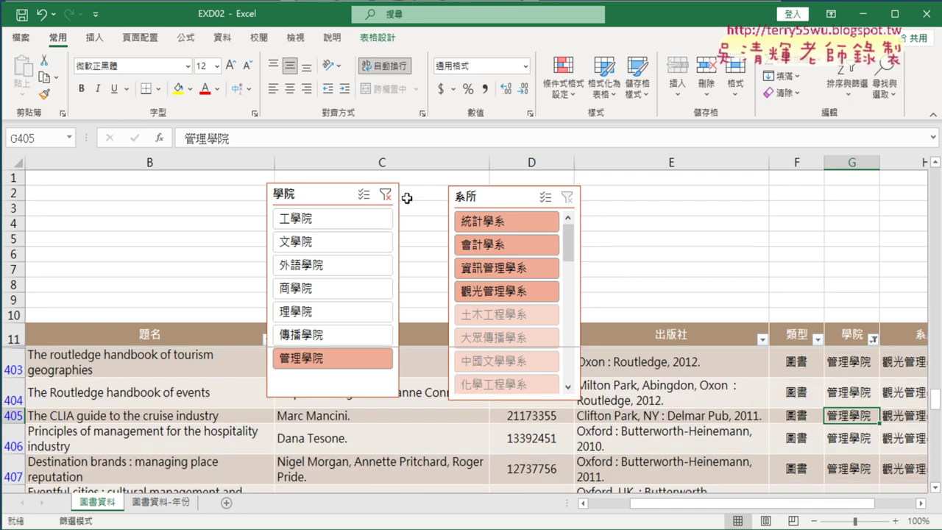
pyautogui.click(385, 195)
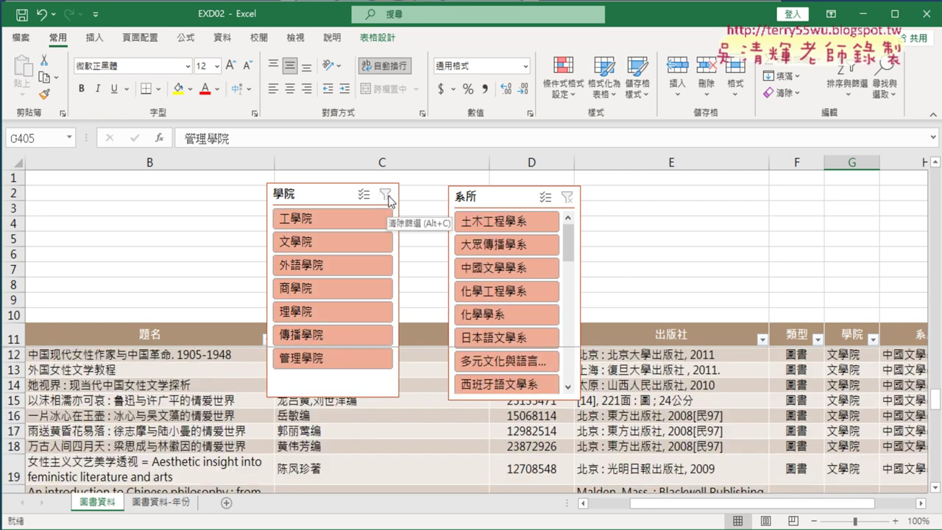
pyautogui.click(296, 246)
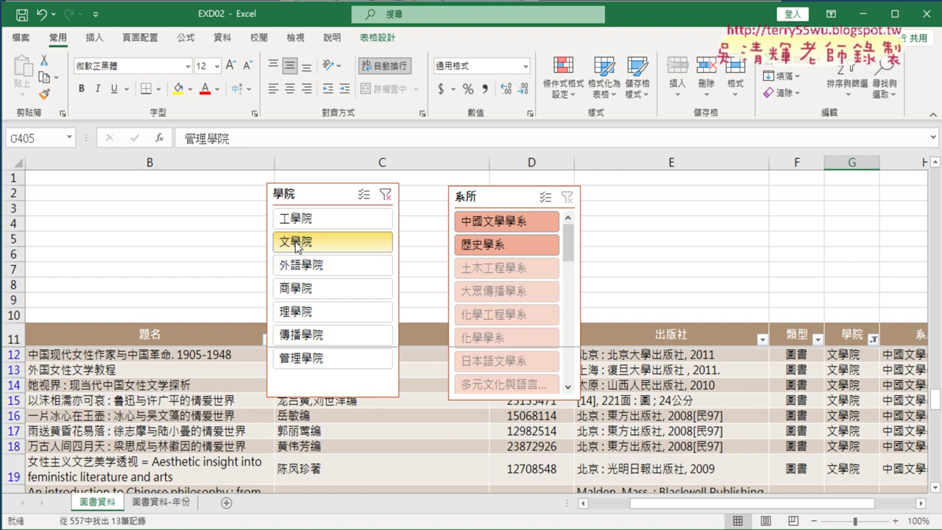
# Step: Filter departments to both 中國文學學系 and 歷史學系 within 文學院
pyautogui.click(496, 231)
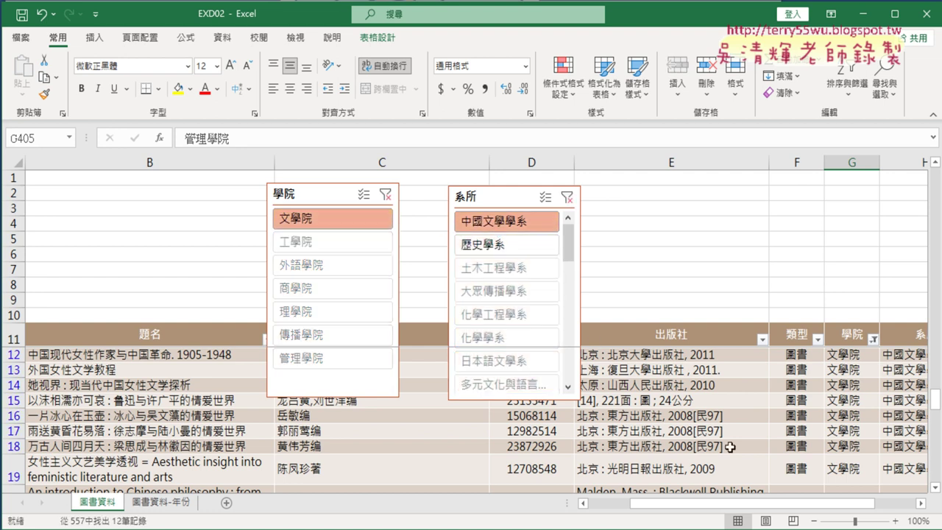
pyautogui.hscroll(1, 836, 508)
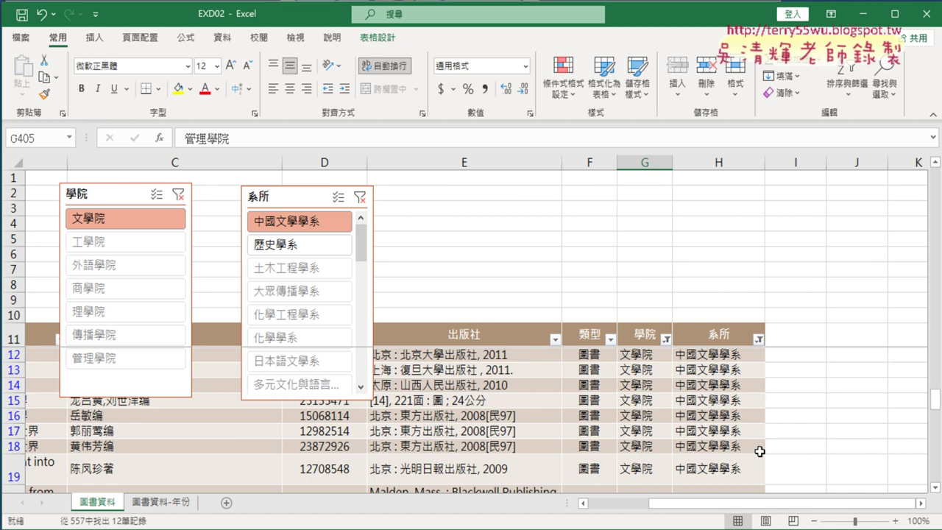
pyautogui.scroll(-1, 626, 390)
pyautogui.scroll(-3, 626, 391)
pyautogui.scroll(1, 626, 390)
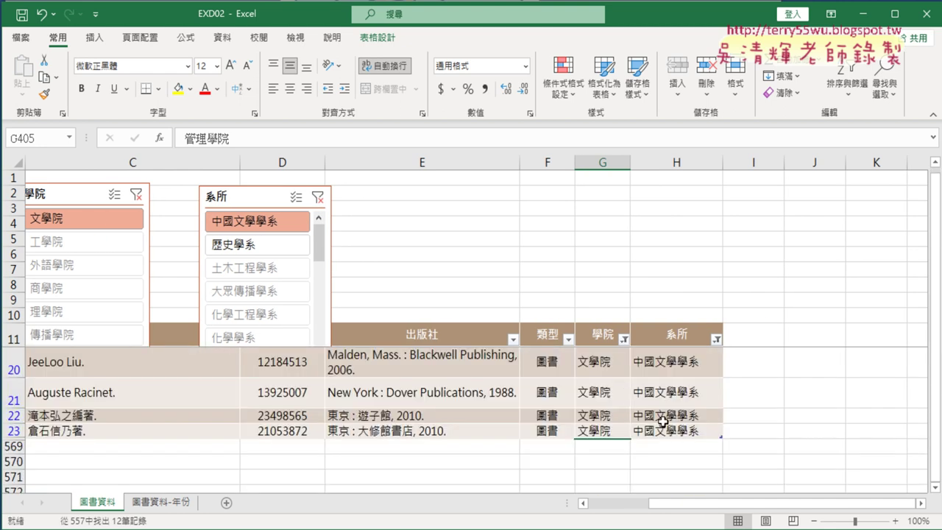
pyautogui.click(261, 242)
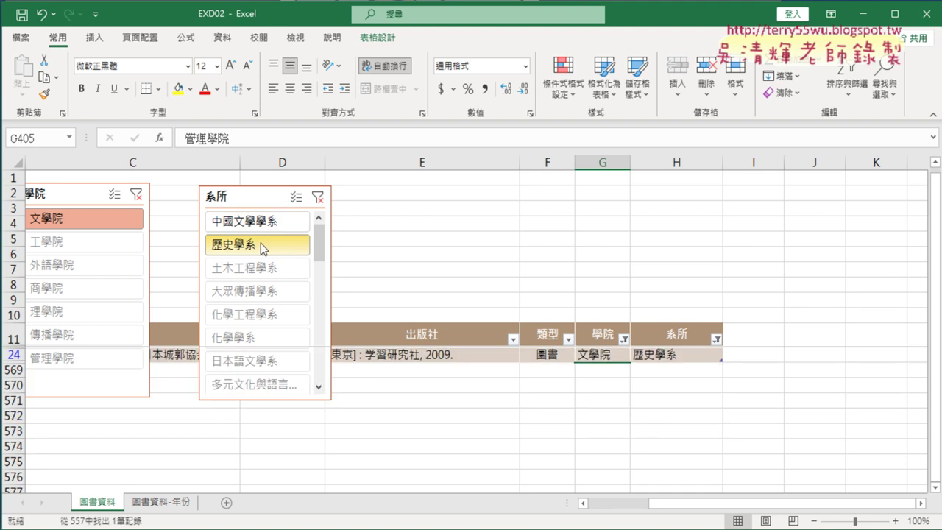
pyautogui.click(263, 225)
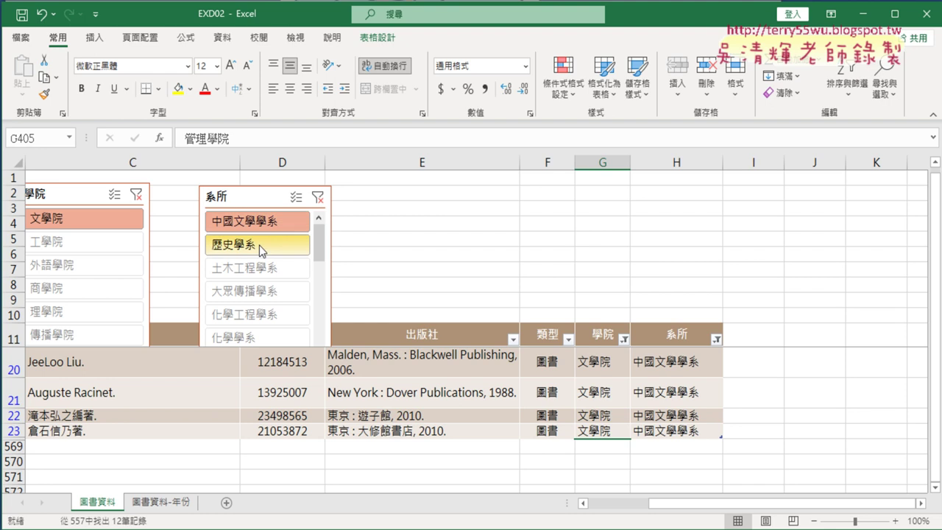
pyautogui.keyDown('ctrl'); pyautogui.click(259, 245); pyautogui.keyUp('ctrl')
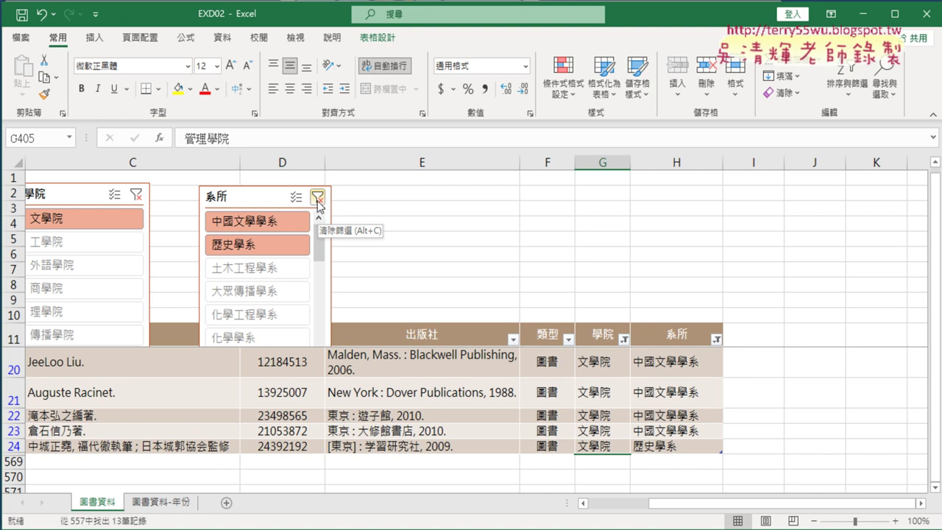
# Step: Clear the 系所 and 學院 slicer filters so all 557 records show
pyautogui.click(318, 197)
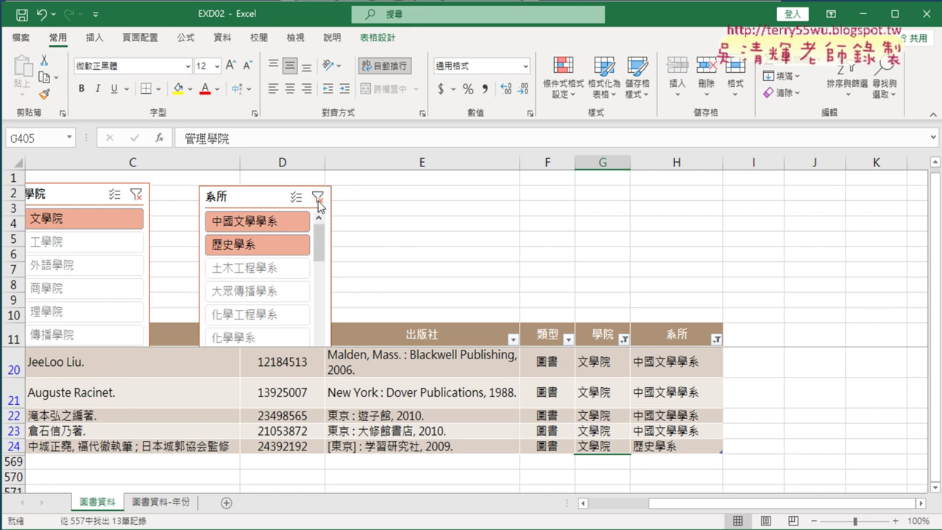
pyautogui.click(136, 195)
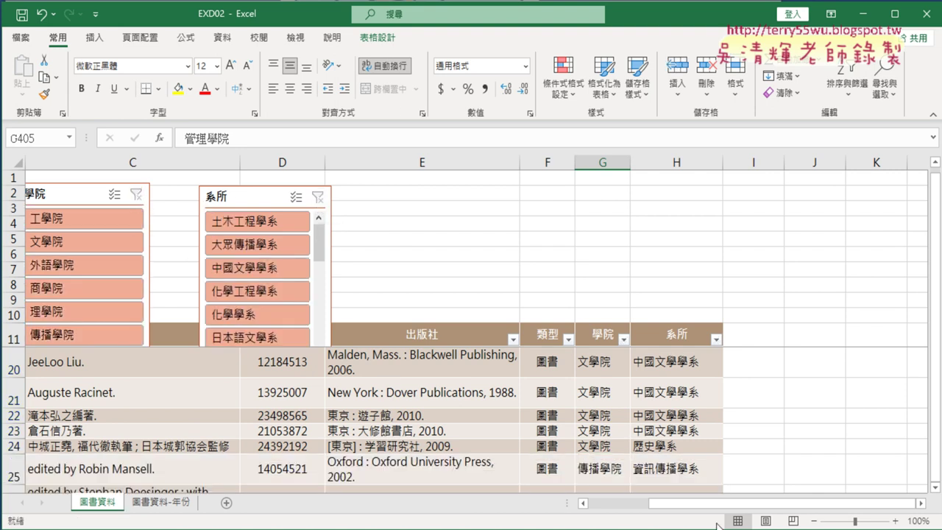
pyautogui.moveTo(723, 505); pyautogui.dragTo(664, 504)
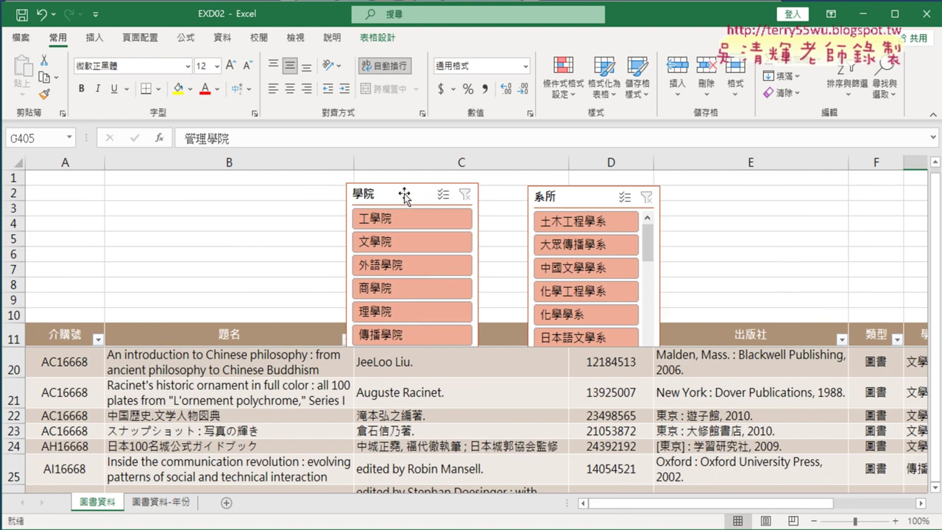
# Step: Move the 學院 slicer to column A above the table and select it
pyautogui.moveTo(404, 193)
pyautogui.mouseDown()
pyautogui.moveTo(200, 182)
pyautogui.moveTo(103, 188)
pyautogui.mouseUp()
pyautogui.click(95, 37)
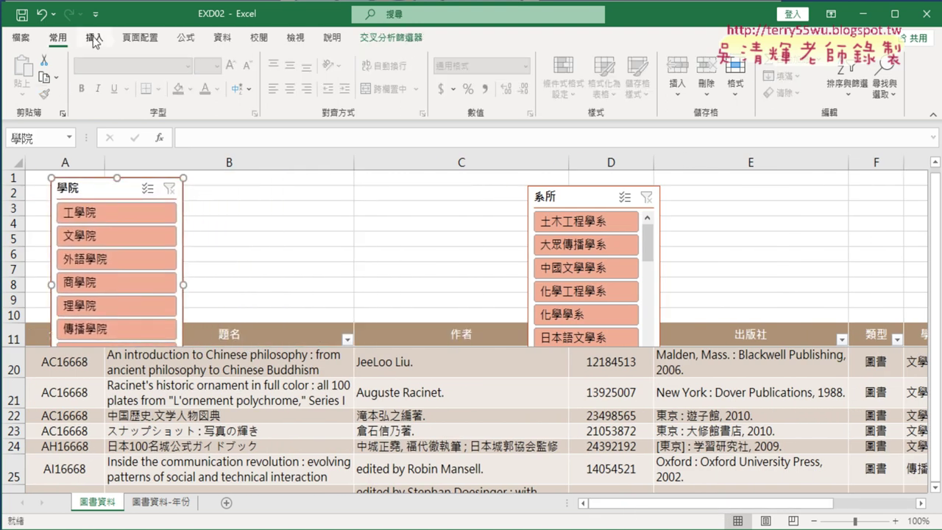
pyautogui.click(378, 38)
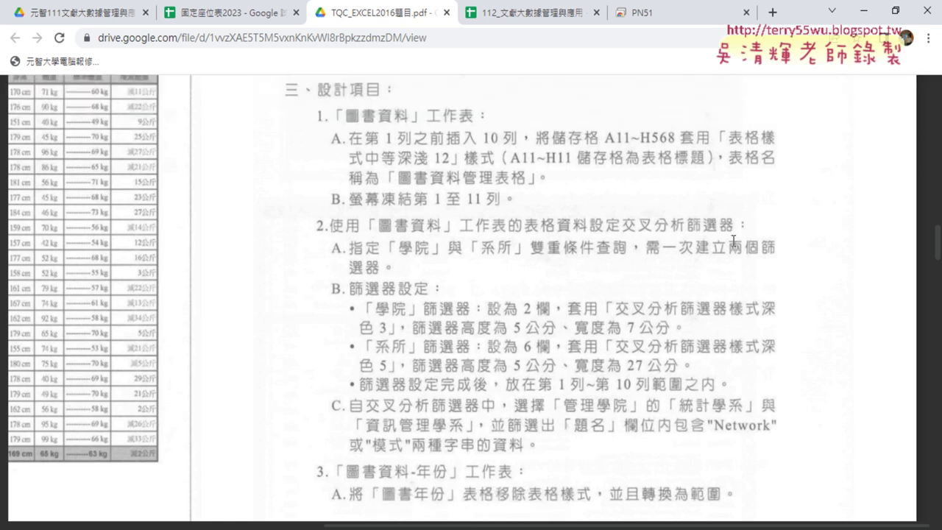
# Step: Read section 2's slicer settings in the task PDF, then switch back to Excel
pyautogui.click(860, 10)
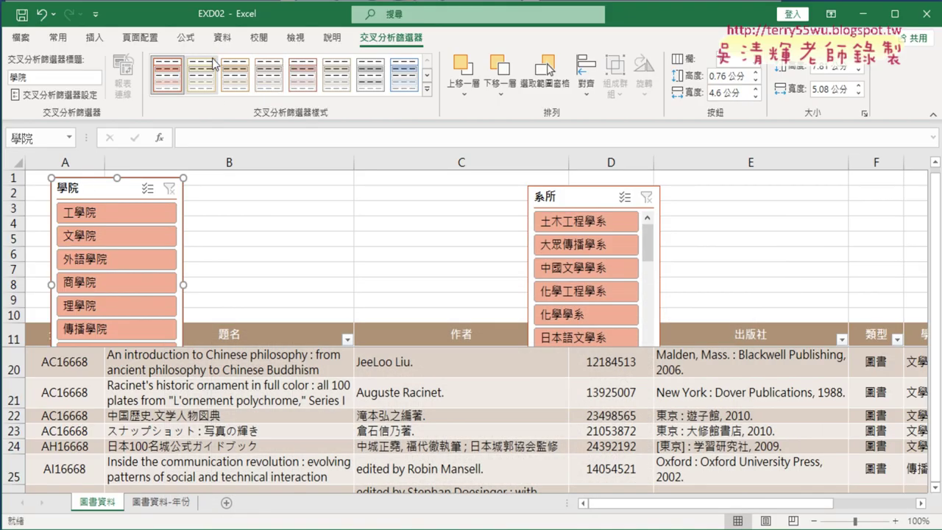
# Step: Give the 學院 slicer the dark style 3 and two button columns
pyautogui.click(426, 89)
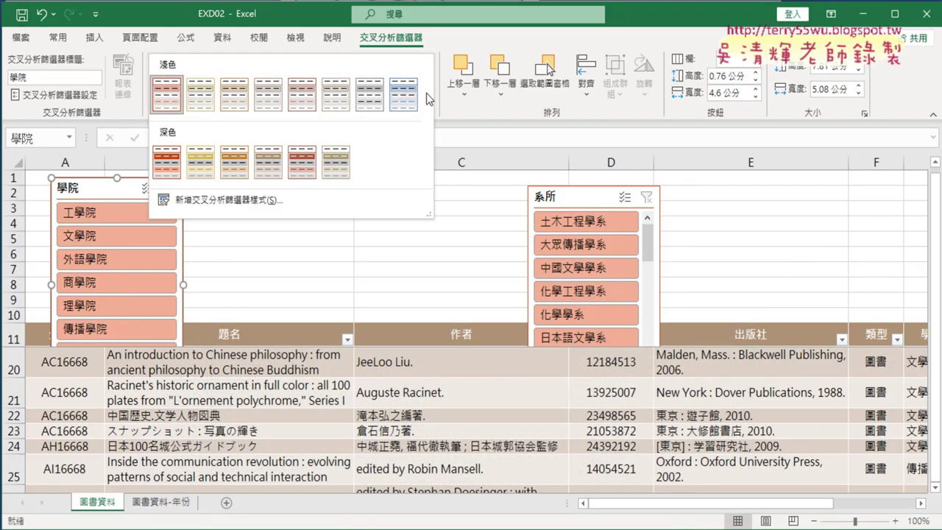
pyautogui.click(236, 174)
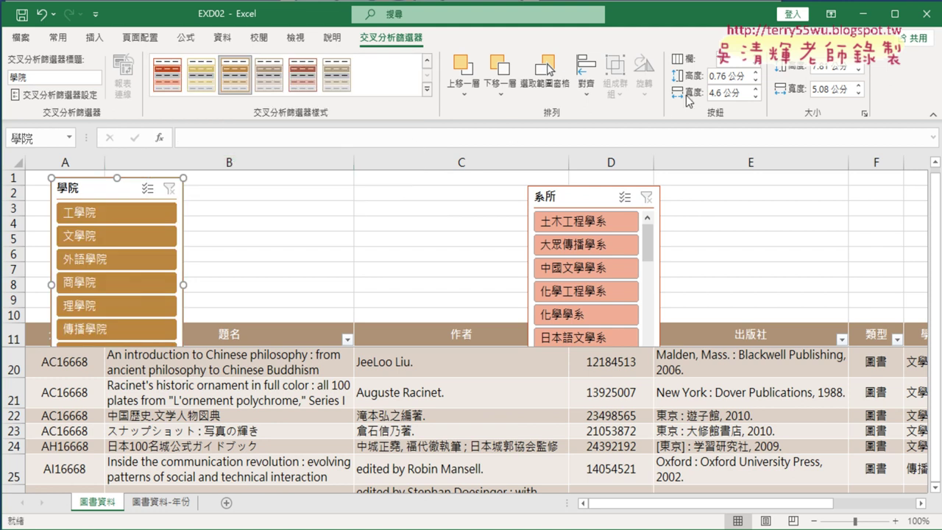
pyautogui.click(755, 57)
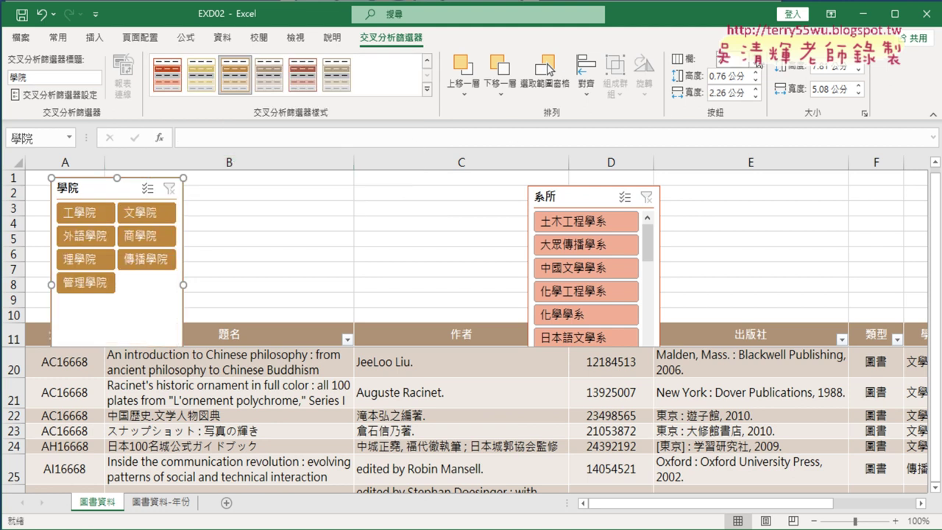
# Step: Size the 學院 slicer to 5 cm high and 7 cm wide
pyautogui.click(829, 89)
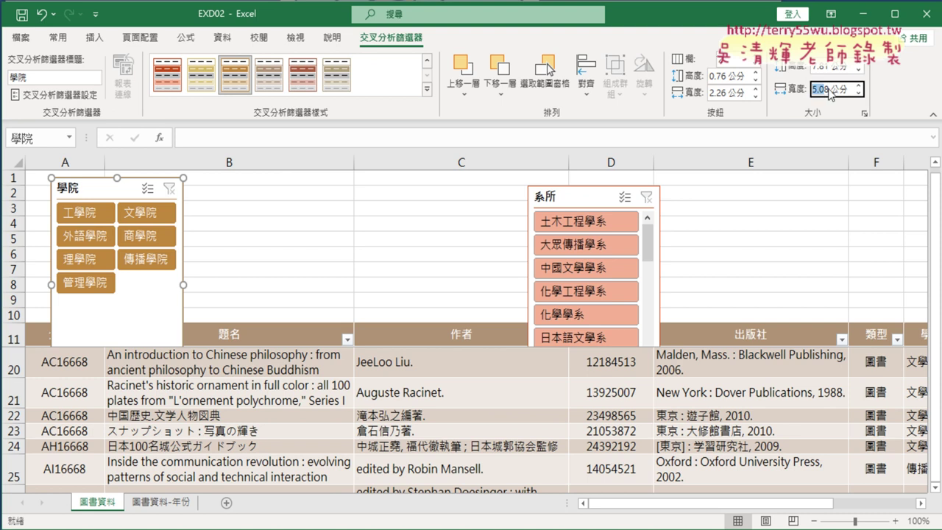
pyautogui.write('5')
pyautogui.hotkey('shift', 'Tab')
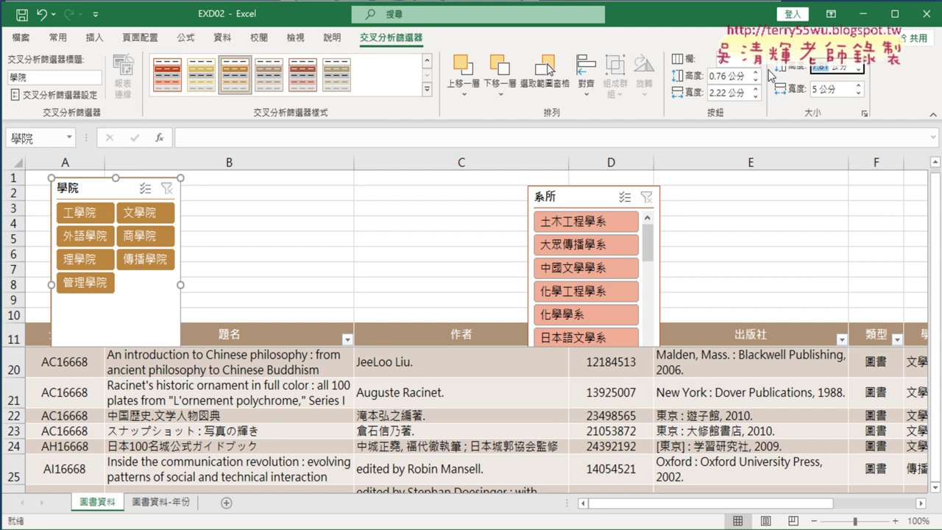
pyautogui.write('7')
pyautogui.click(271, 274)
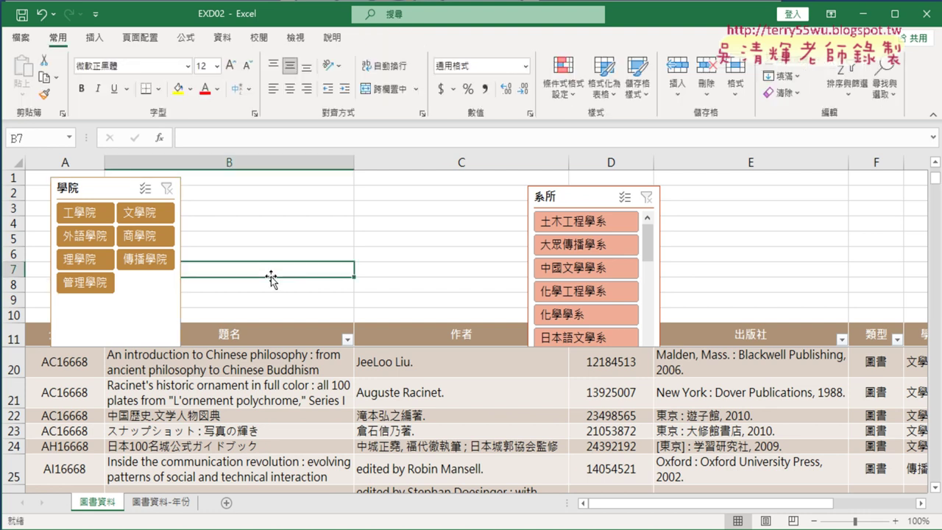
pyautogui.click(129, 317)
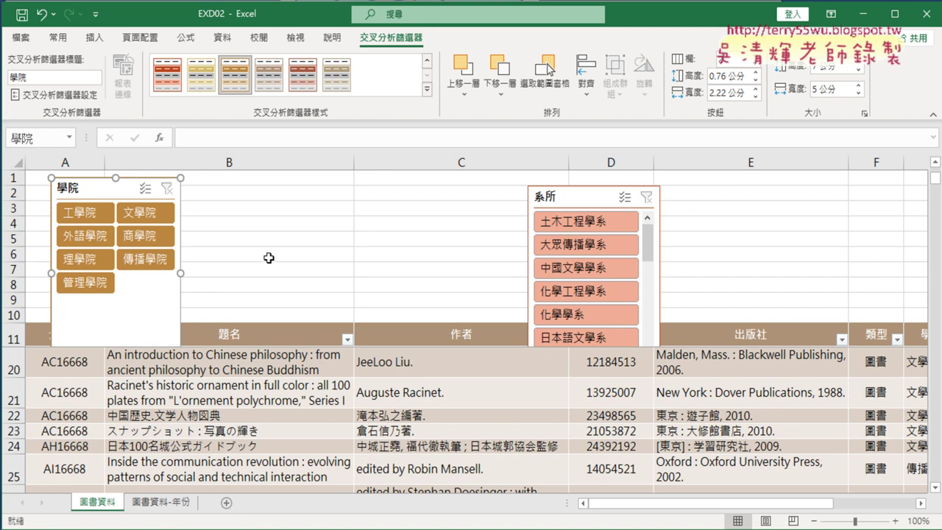
pyautogui.click(823, 91)
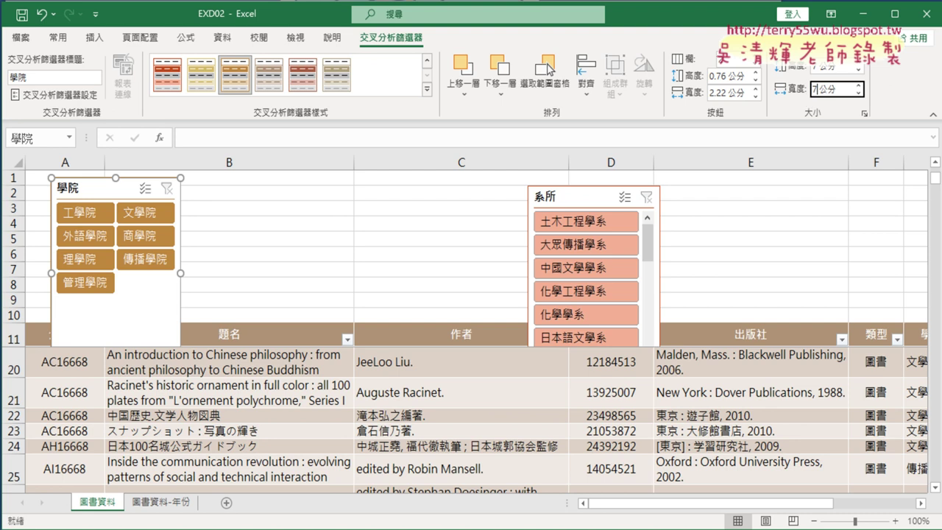
pyautogui.write('7')
pyautogui.press('Tab')
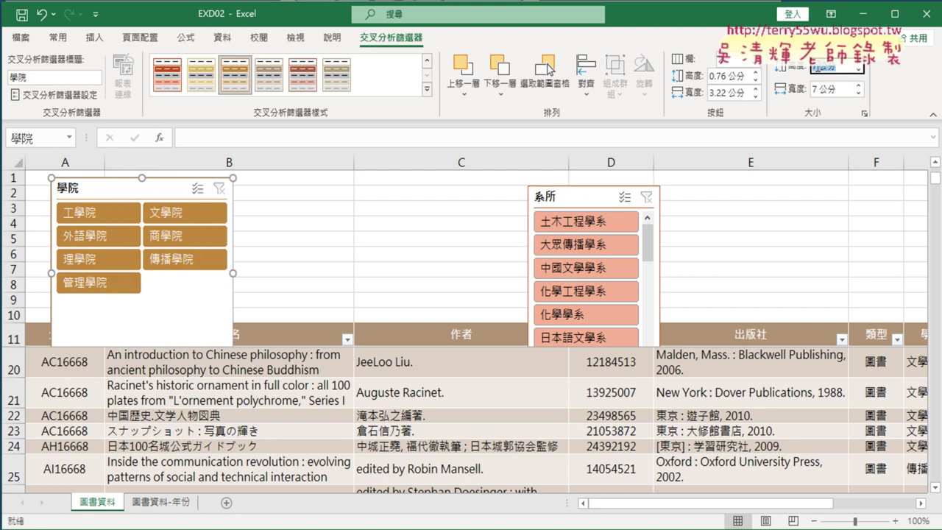
pyautogui.write('7')
pyautogui.click(364, 249)
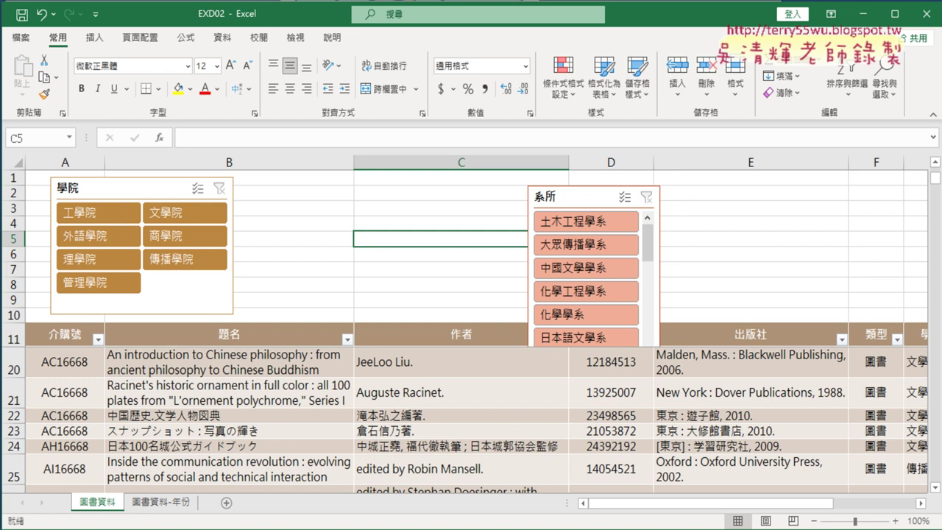
pyautogui.hotkey('alt', 'Tab')
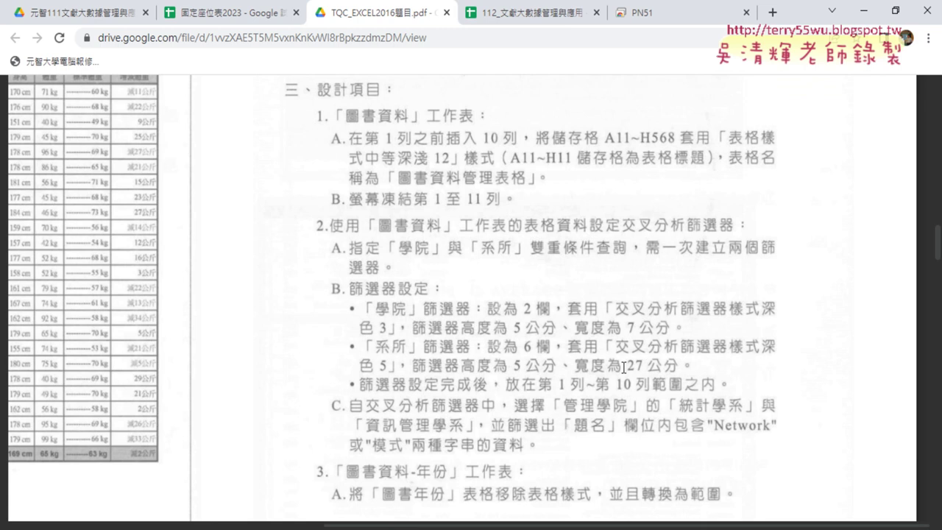
# Step: Move the 系所 slicer beside 學院 and apply dark slicer style 5
pyautogui.click(860, 8)
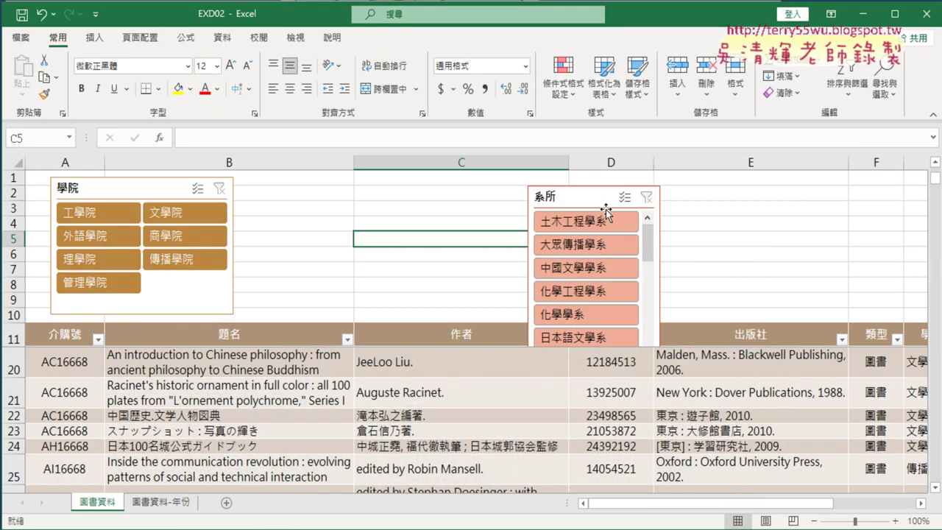
pyautogui.moveTo(601, 195); pyautogui.dragTo(309, 188)
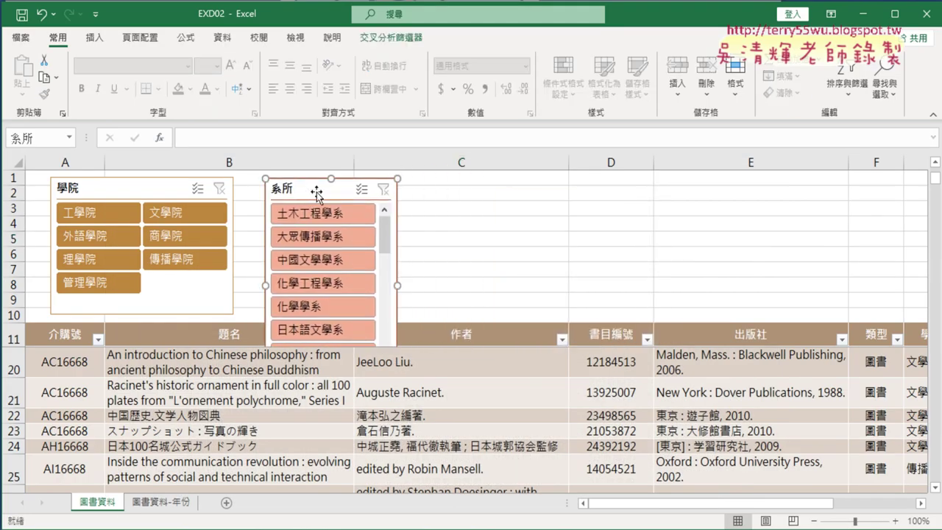
pyautogui.click(395, 37)
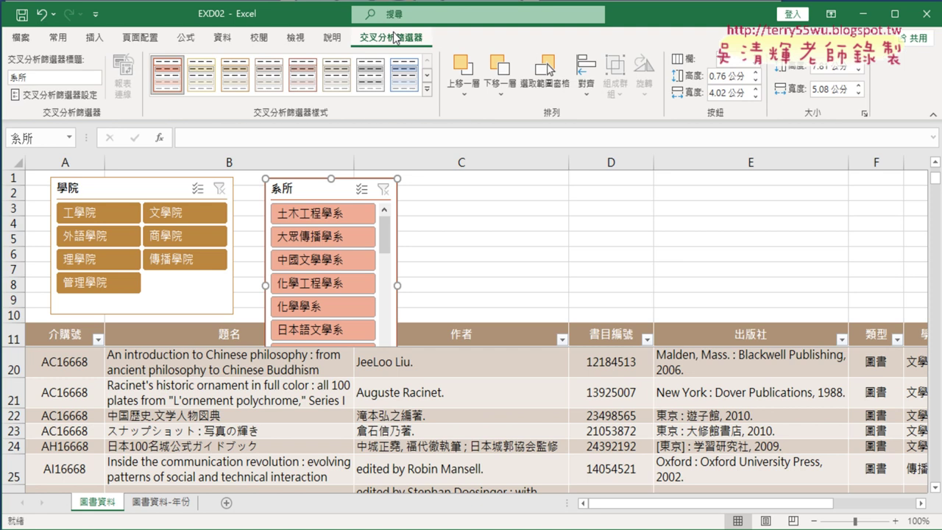
pyautogui.click(427, 89)
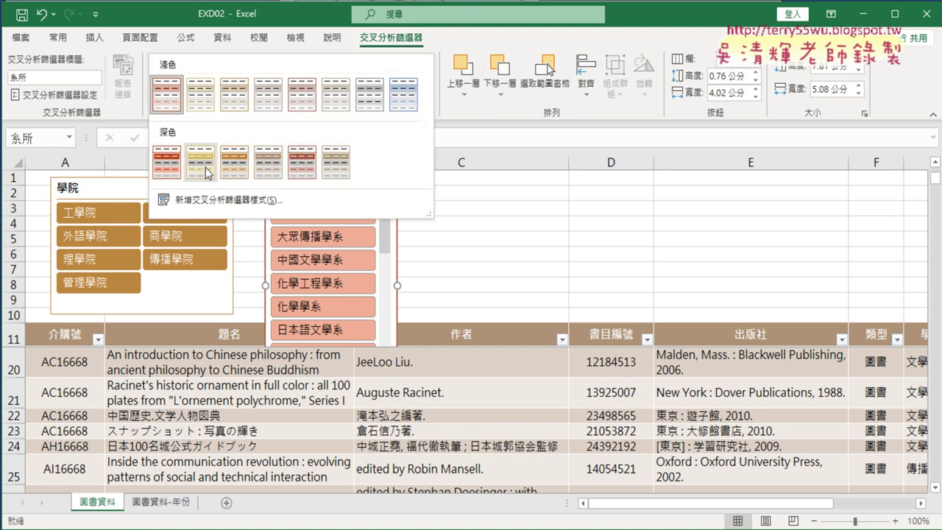
pyautogui.click(308, 168)
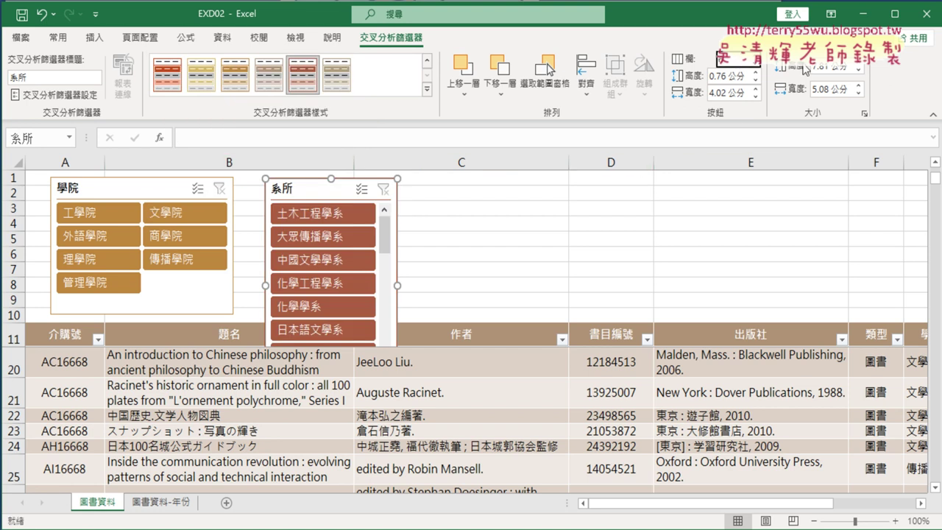
# Step: Set the 系所 slicer to 6 columns, 5 cm high, 27 cm wide, and realign both slicers
pyautogui.click(828, 66)
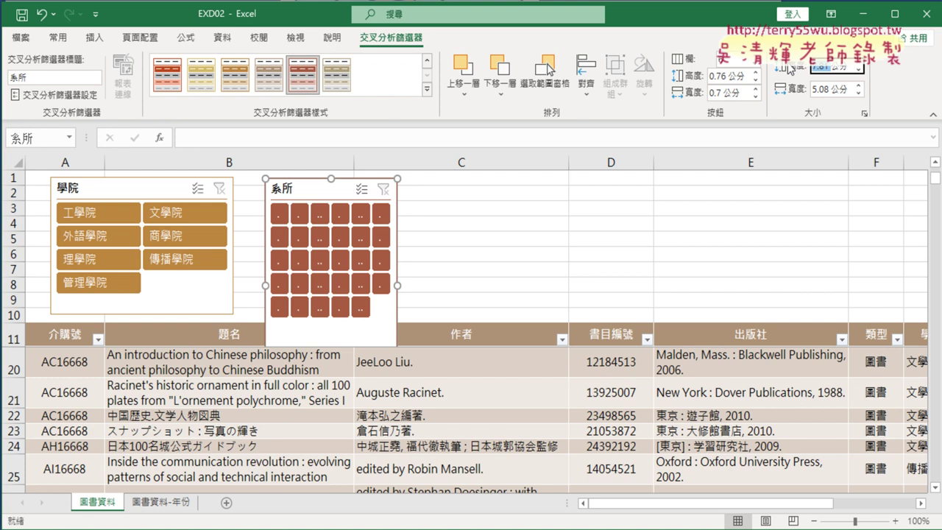
pyautogui.press('BackSpace')
pyautogui.press('Tab')
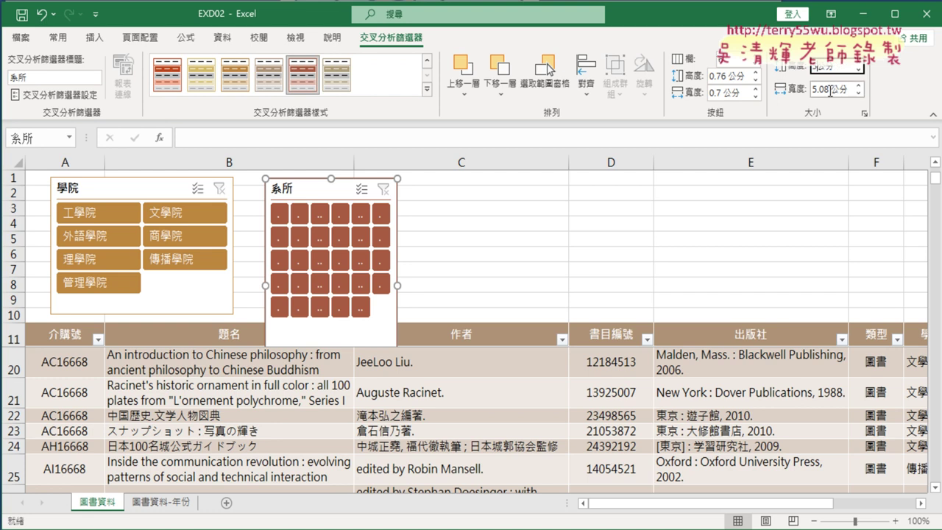
pyautogui.write('2')
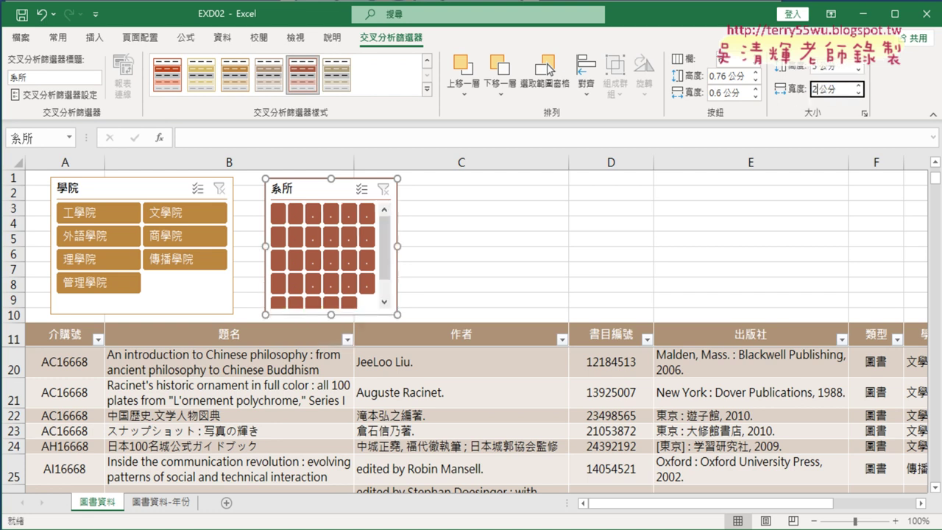
pyautogui.write('7')
pyautogui.hotkey('shift', 'Tab')
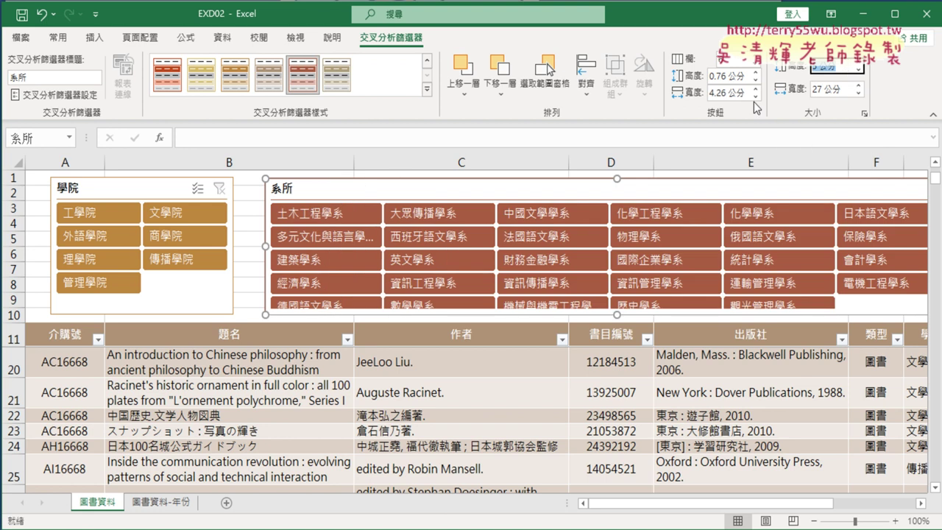
pyautogui.moveTo(347, 192); pyautogui.dragTo(317, 188)
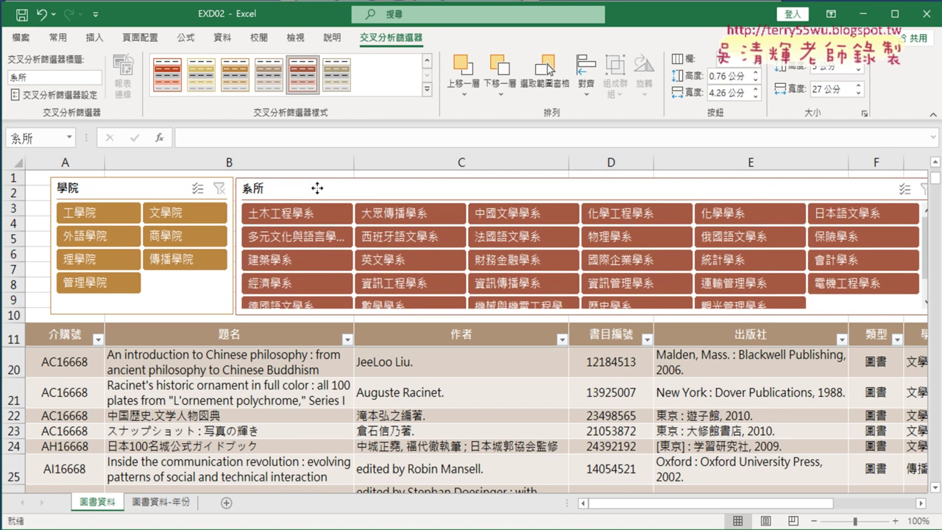
pyautogui.moveTo(123, 189); pyautogui.dragTo(103, 187)
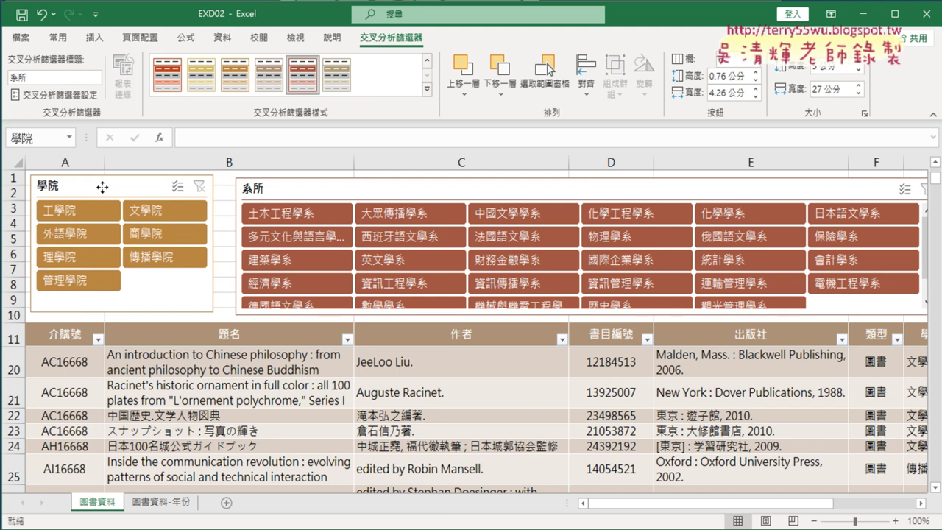
pyautogui.moveTo(299, 193); pyautogui.dragTo(277, 193)
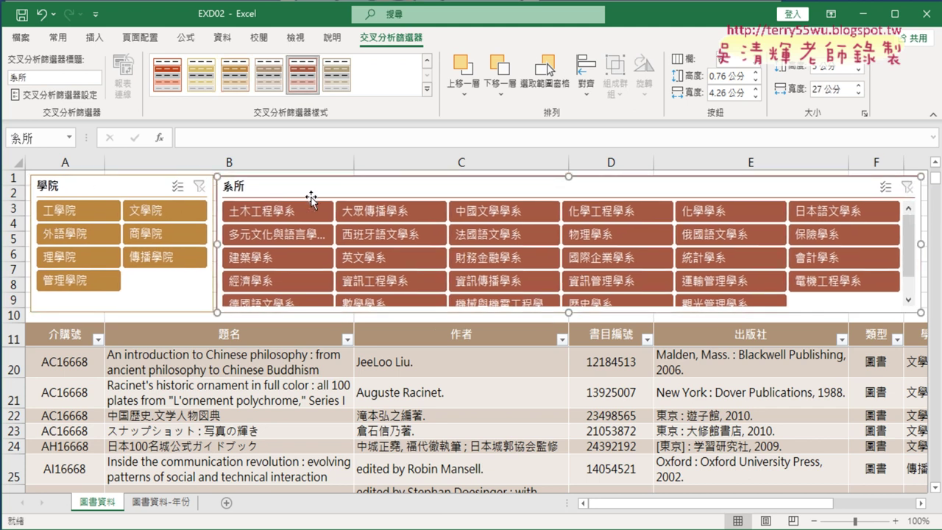
pyautogui.click(72, 211)
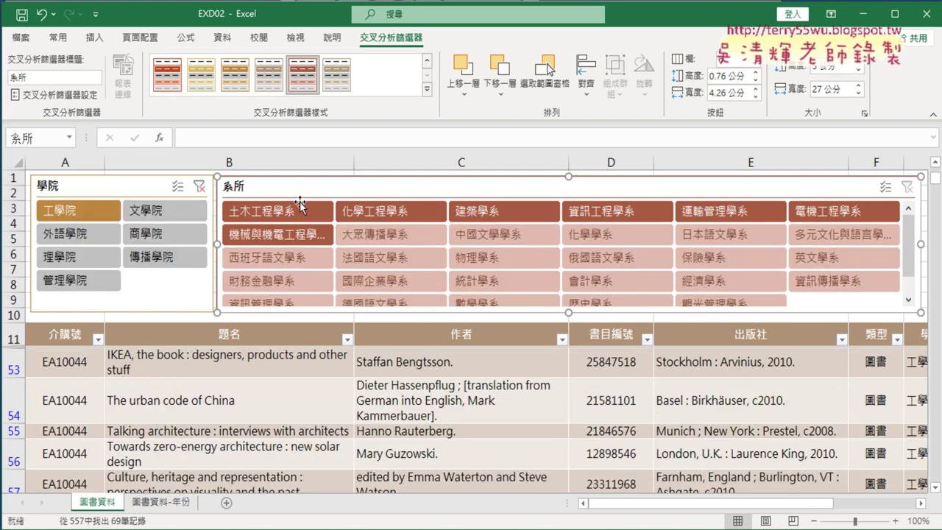
pyautogui.click(405, 212)
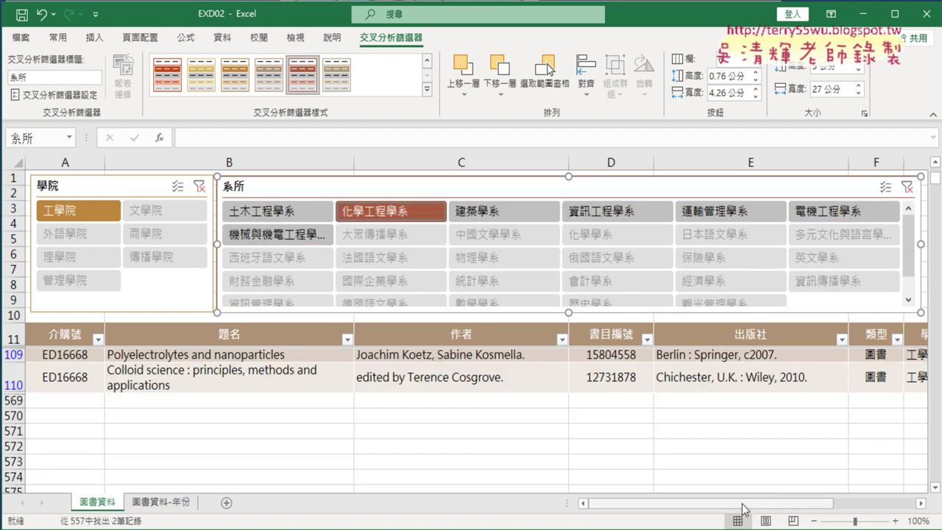
pyautogui.moveTo(741, 507); pyautogui.dragTo(801, 508)
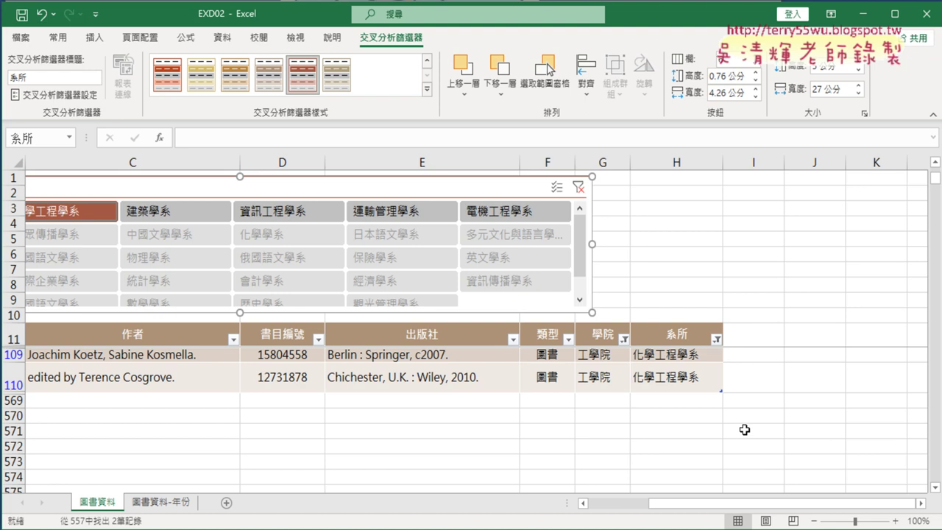
pyautogui.moveTo(743, 506); pyautogui.dragTo(684, 506)
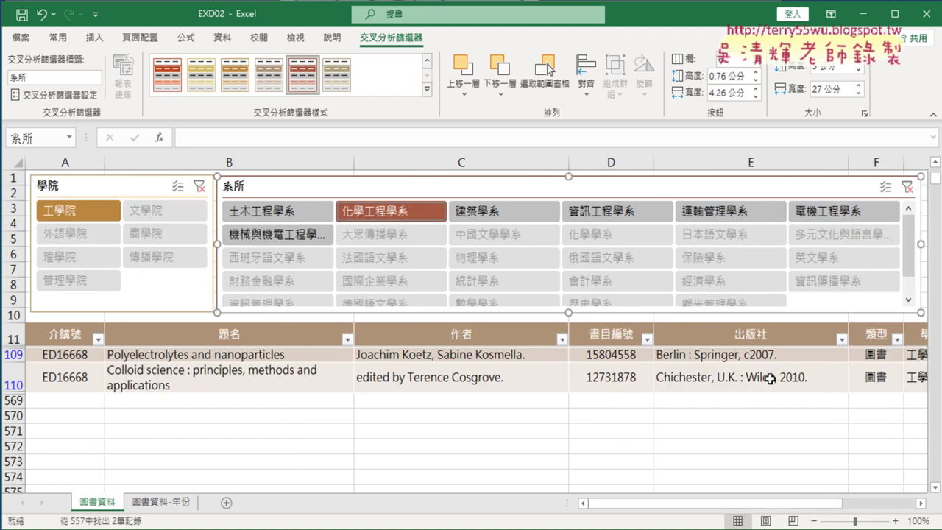
pyautogui.click(909, 188)
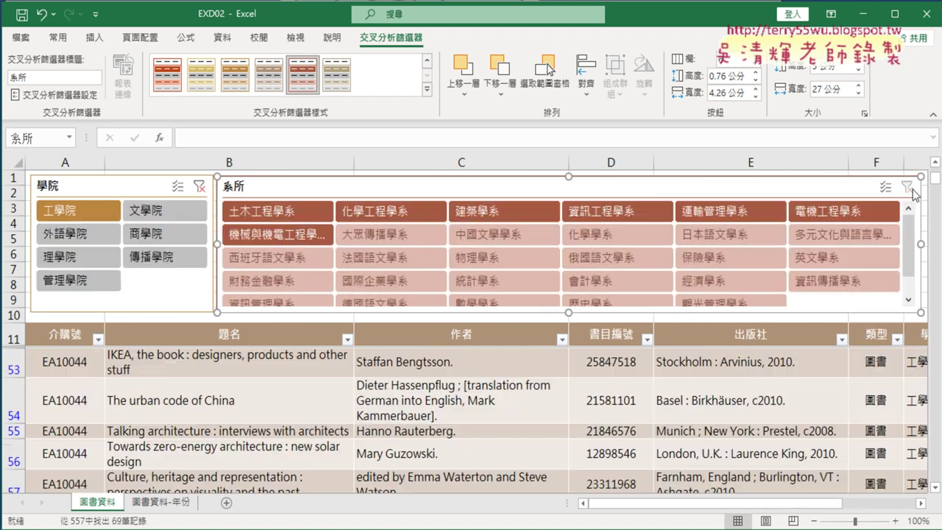
pyautogui.click(199, 187)
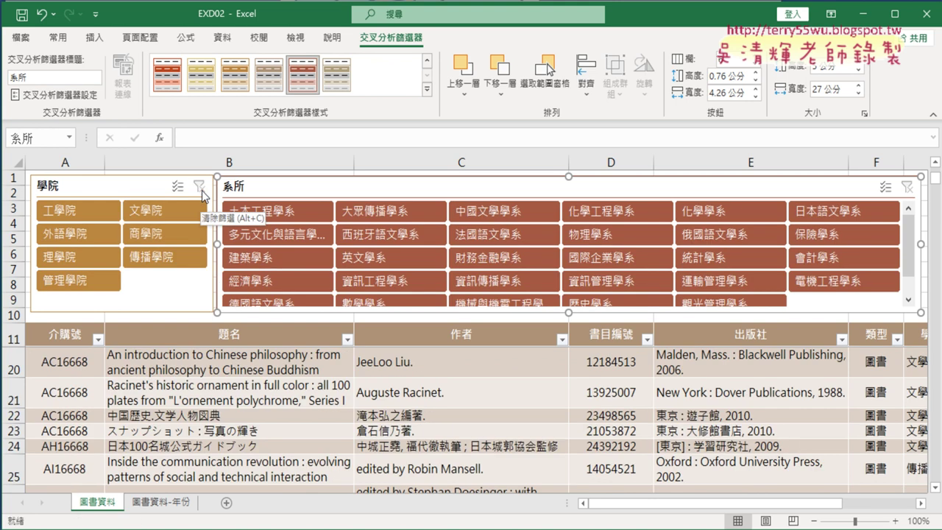
# Step: Bring up the task PDF and scroll to part C's 管理學院 filtering task
pyautogui.hotkey('alt', 'Tab')
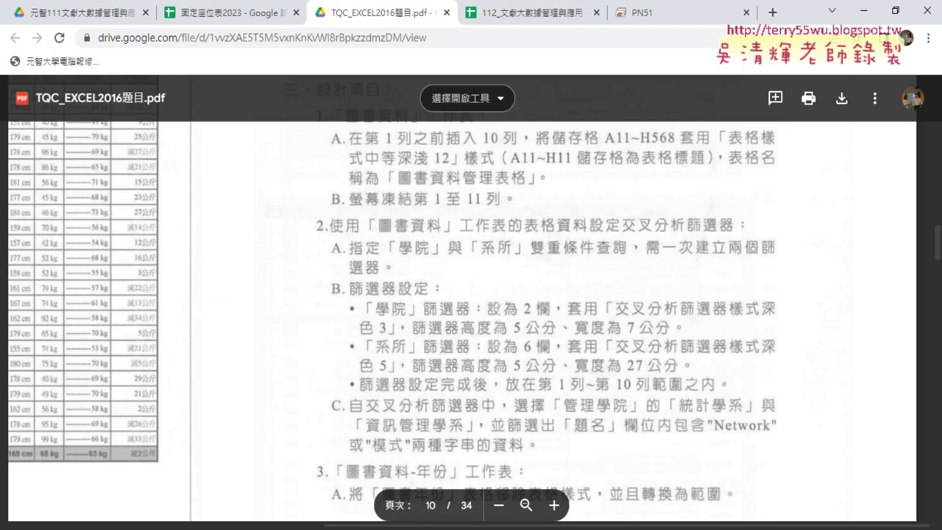
pyautogui.scroll(-1, 476, 370)
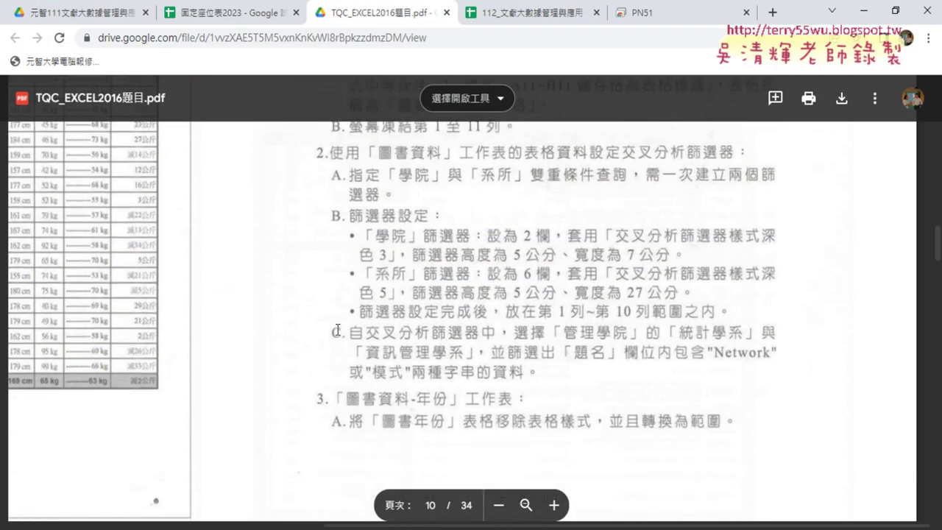